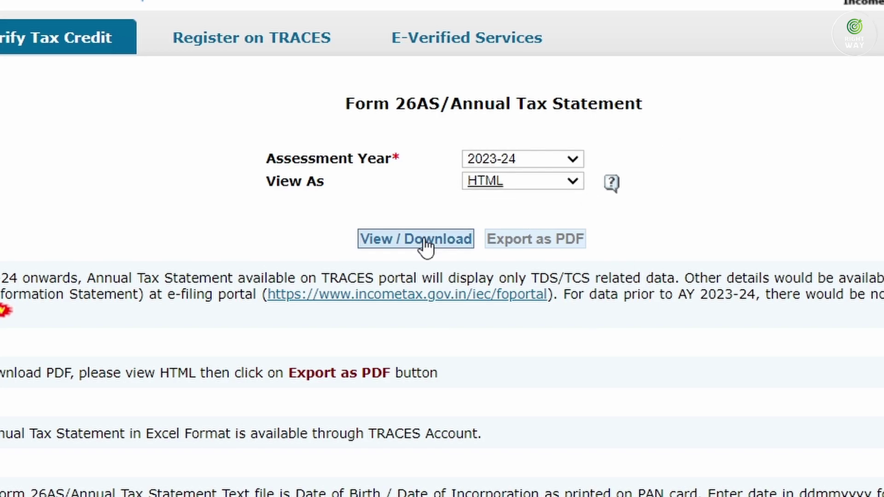
- View the Form 26AS annual tax statement for assessment year 2023-24 as HTML and review its tax deduction parts
{"action": "left_click", "coordinate": [423, 239]}
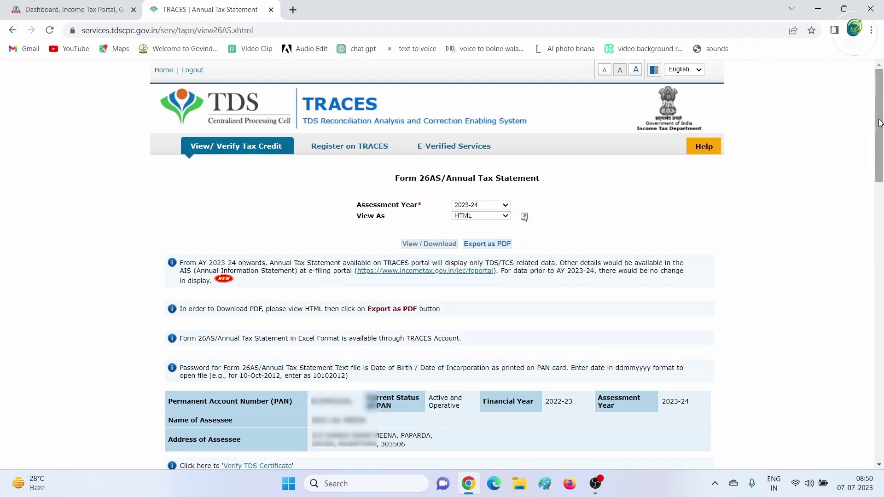
{"action": "left_click_drag", "start_coordinate": [878, 122], "coordinate": [878, 249]}
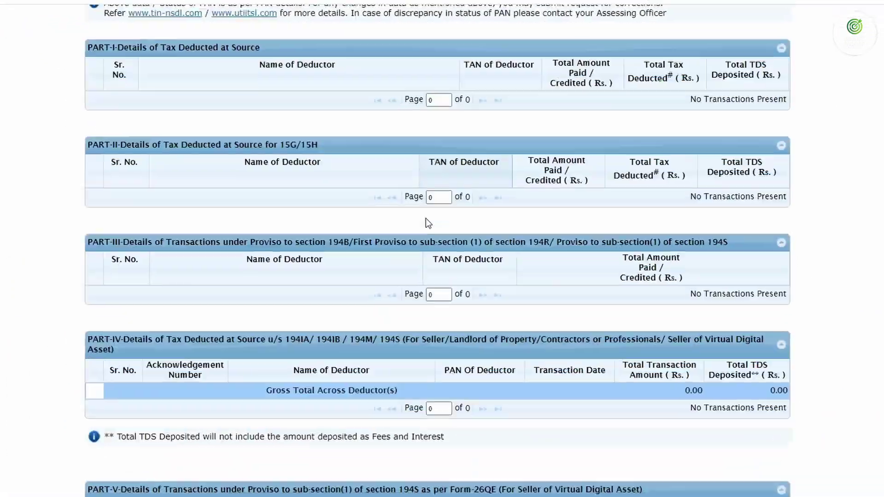
{"action": "scroll", "coordinate": [422, 212], "scroll_direction": "down", "scroll_amount": 10}
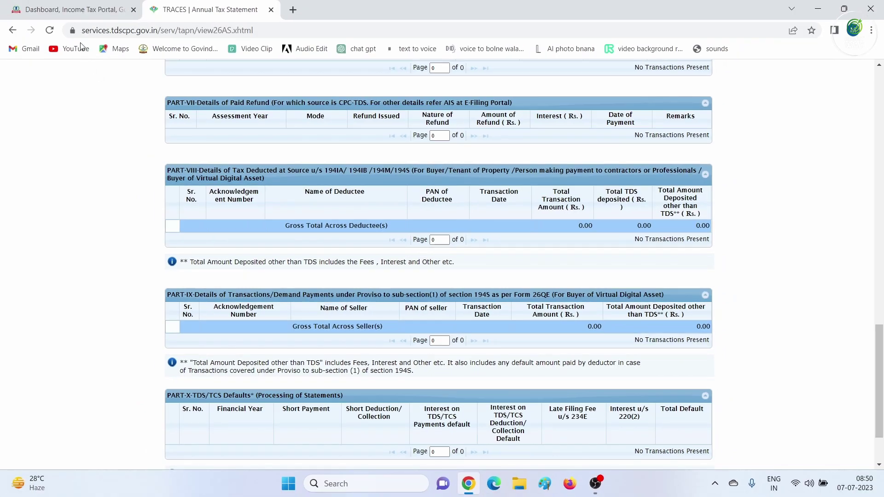
- Return to the e-Filing dashboard and start filing a return for assessment year 2023-24 (Current A.Y.) in Online mode
{"action": "left_click", "coordinate": [56, 10]}
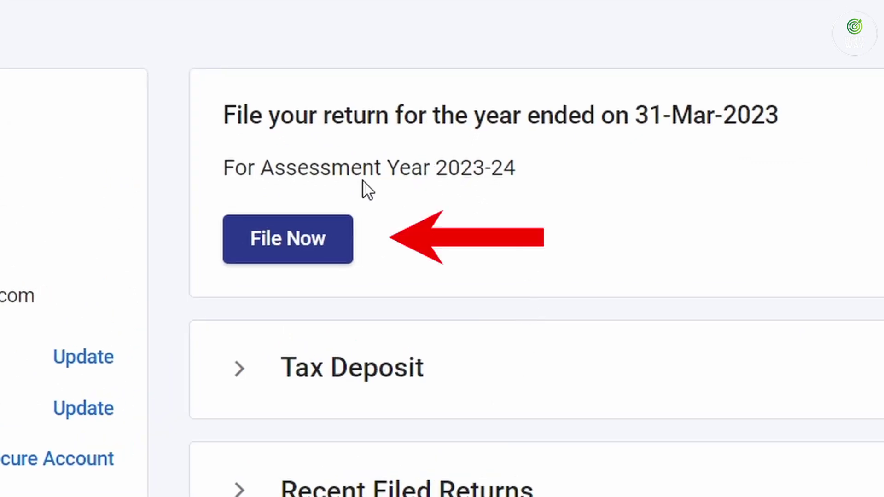
{"action": "left_click", "coordinate": [370, 247]}
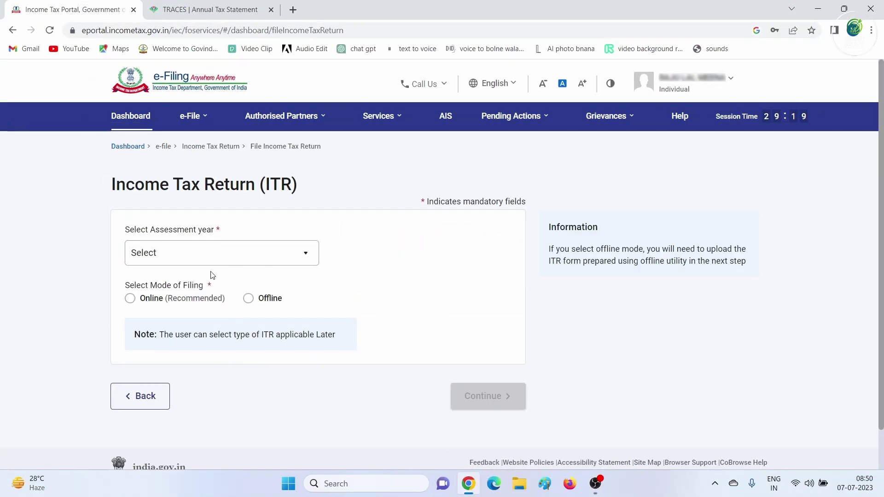
{"action": "left_click", "coordinate": [170, 254]}
{"action": "left_click", "coordinate": [157, 308]}
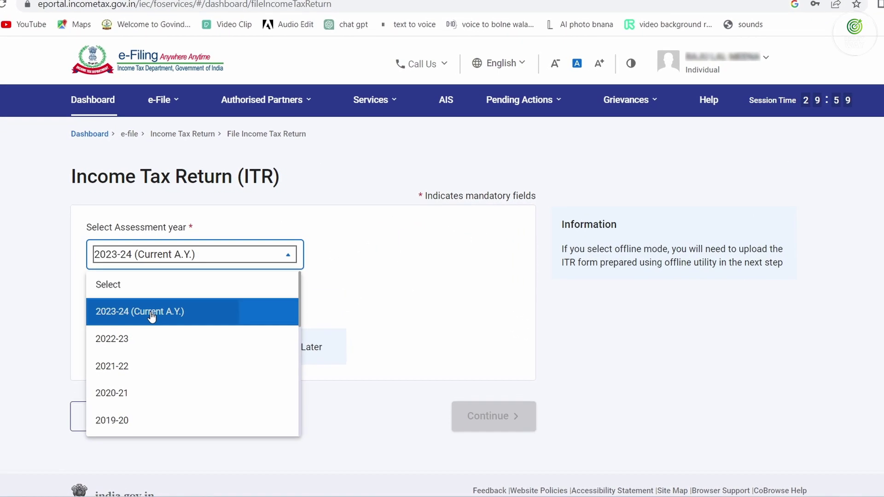
{"action": "left_click", "coordinate": [59, 313]}
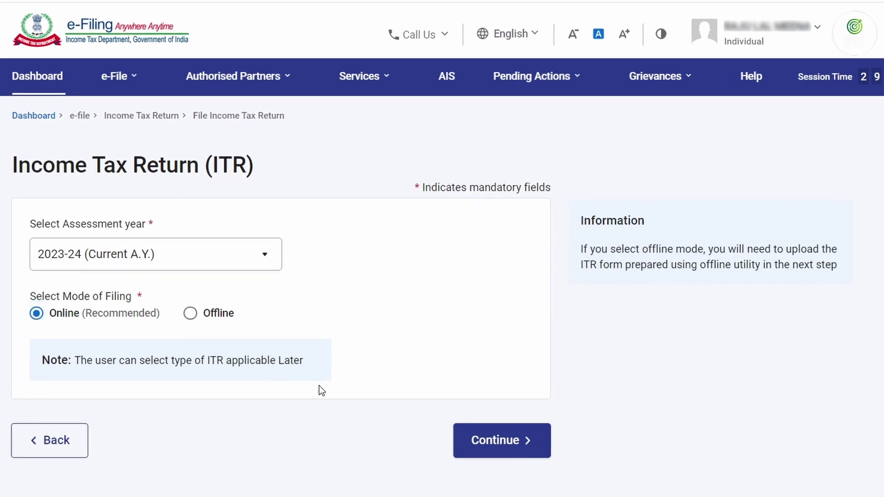
{"action": "left_click", "coordinate": [479, 441]}
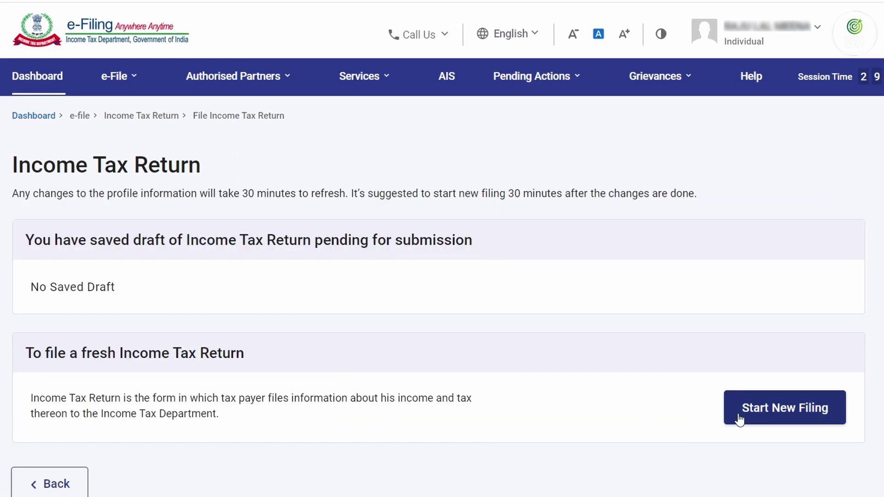
- Start a new income tax filing with Individual as the applicable status
{"action": "left_click", "coordinate": [775, 422]}
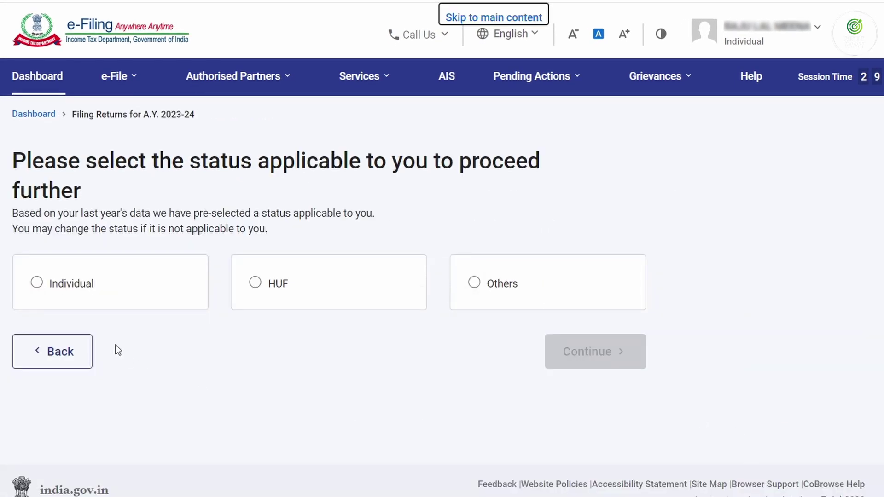
{"action": "left_click", "coordinate": [36, 283]}
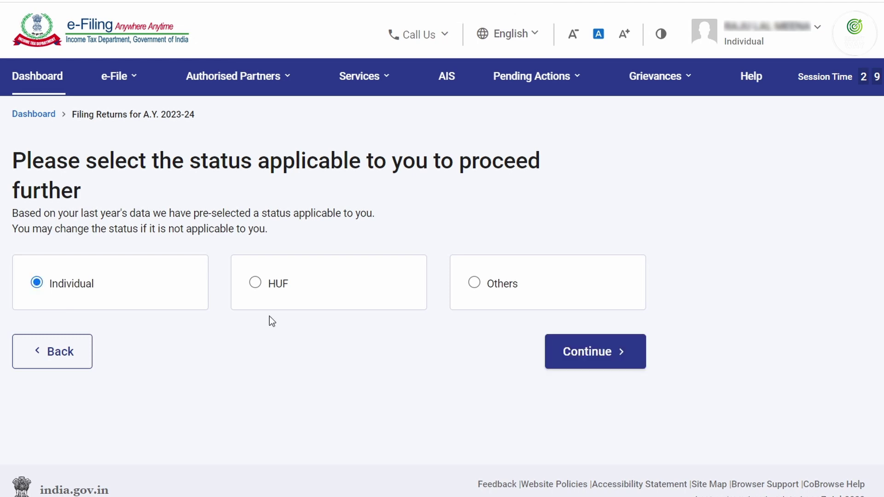
{"action": "left_click", "coordinate": [593, 354]}
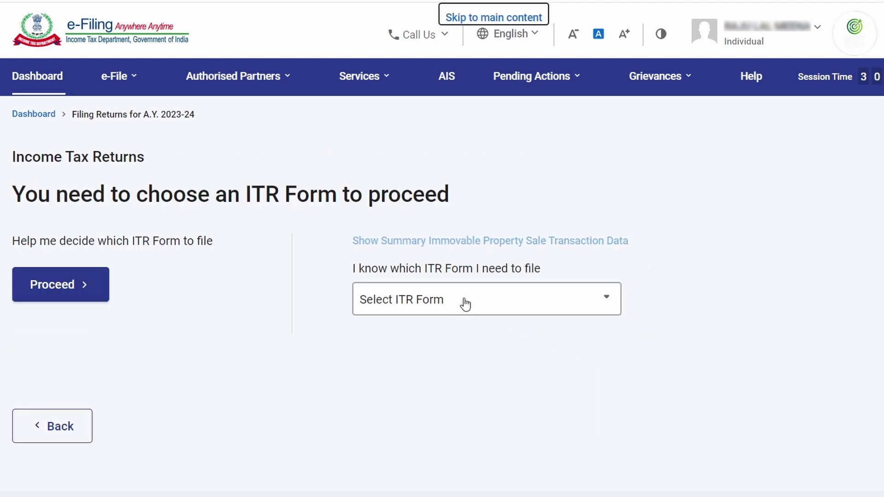
- Choose the ITR - 1 form, proceed with it and get the return started
{"action": "left_click", "coordinate": [464, 303]}
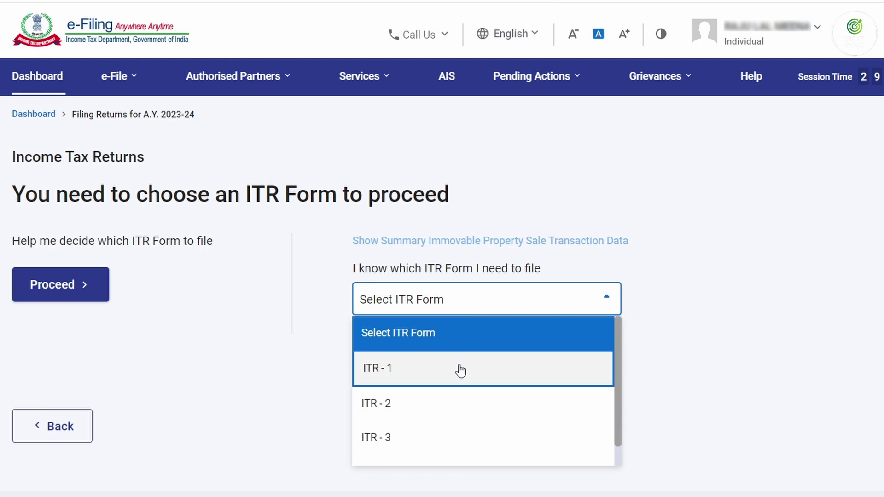
{"action": "left_click", "coordinate": [461, 371]}
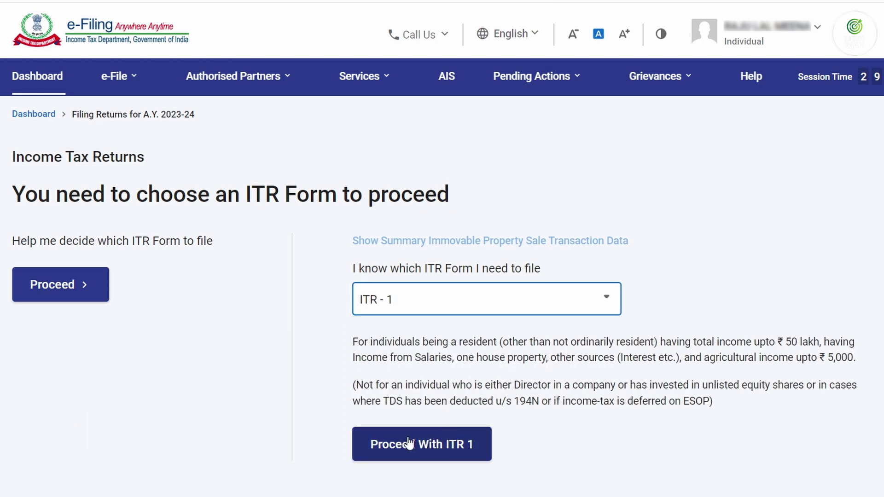
{"action": "left_click", "coordinate": [407, 442]}
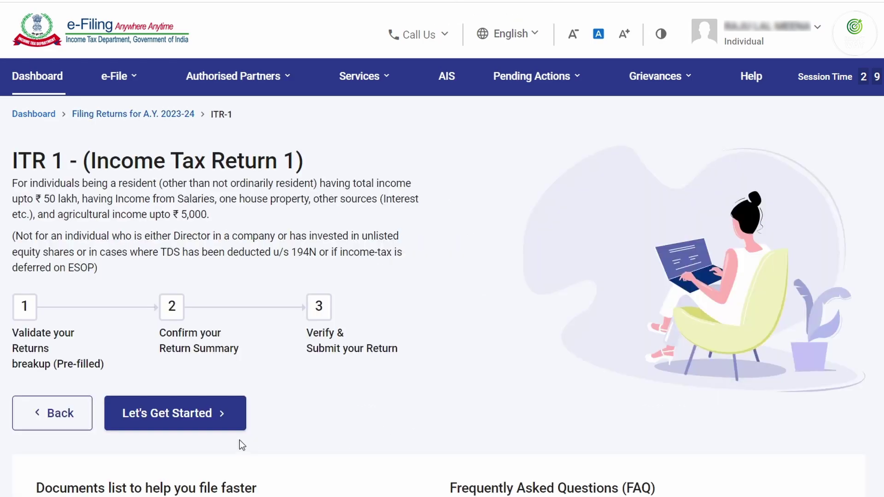
{"action": "left_click", "coordinate": [163, 408]}
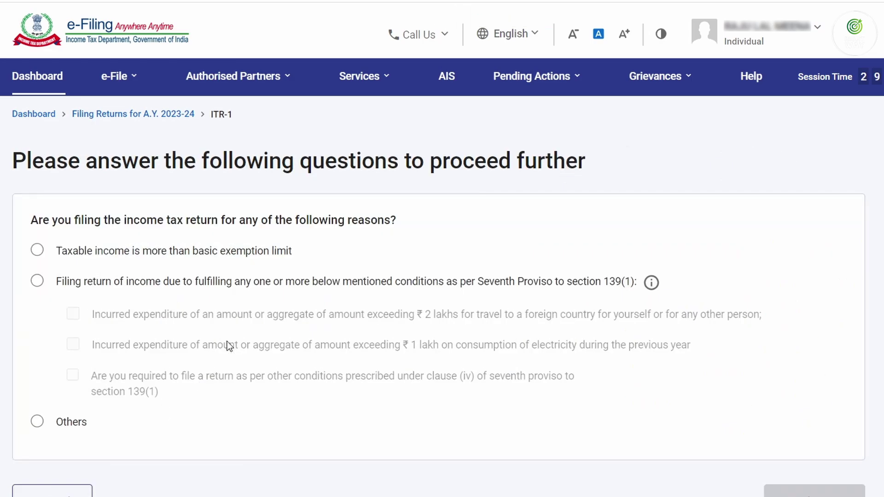
- Give taxable income above the basic exemption limit as the filing reason and accept the pre-filled return notice
{"action": "left_click", "coordinate": [39, 251]}
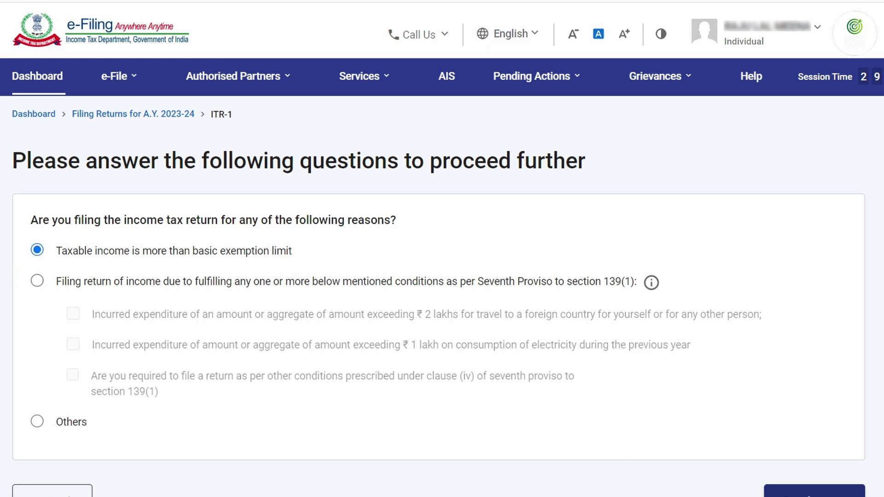
{"action": "left_click", "coordinate": [809, 495]}
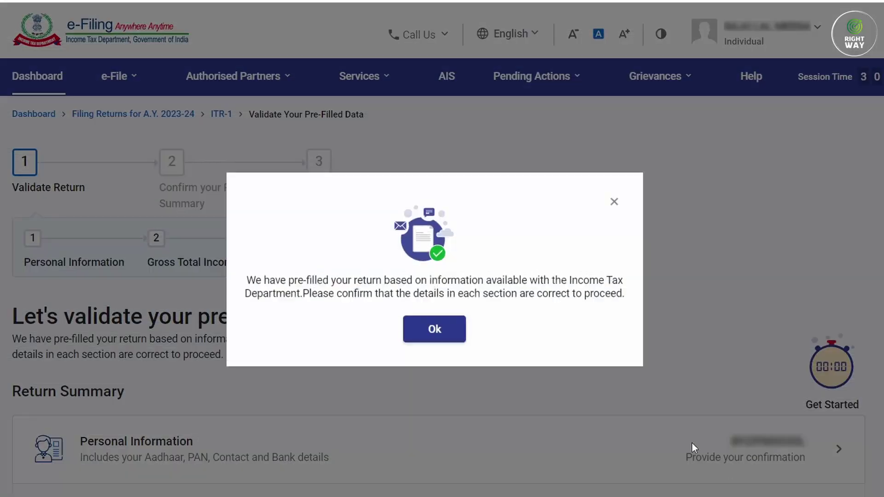
{"action": "left_click", "coordinate": [435, 330]}
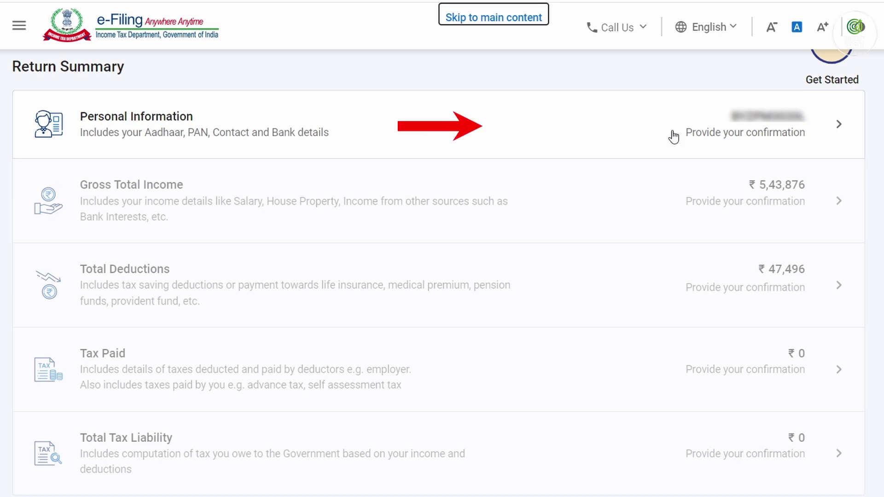
- In the Personal Information section, set Nature of Employment to Central Government and answer No to the new tax regime u/s 115BAC
{"action": "left_click", "coordinate": [789, 131]}
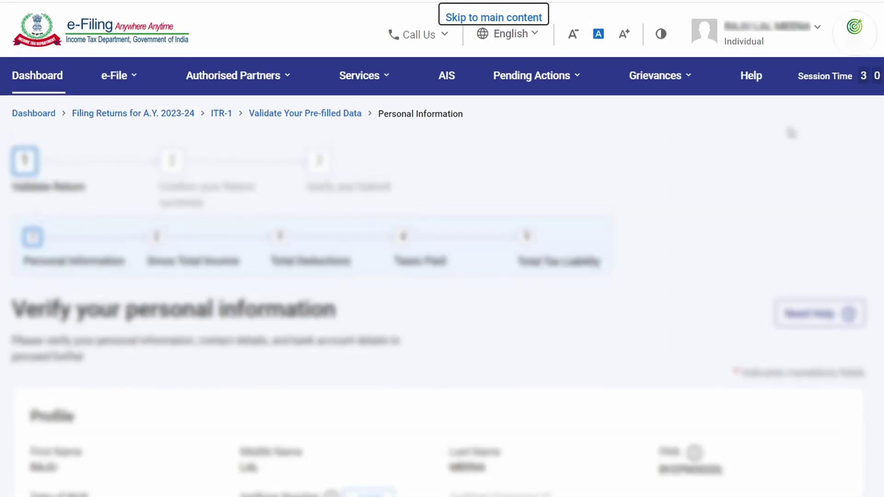
{"action": "scroll", "coordinate": [10, 108], "scroll_direction": "down", "scroll_amount": 6}
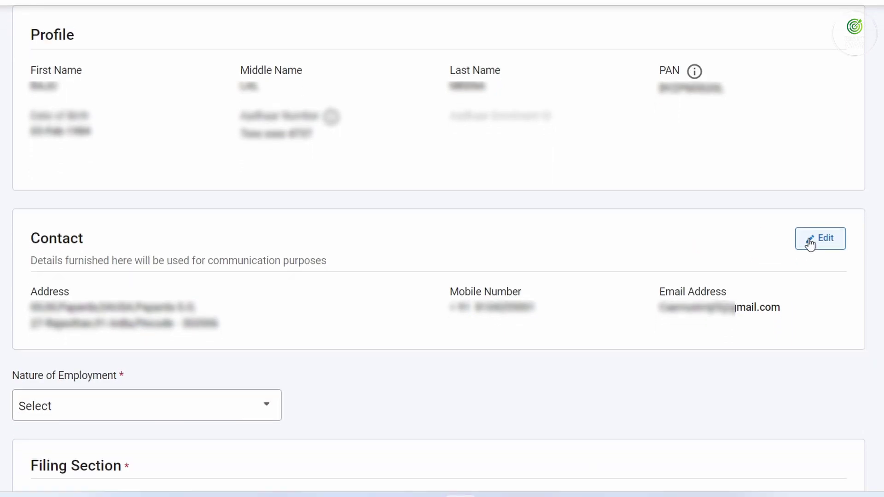
{"action": "scroll", "coordinate": [123, 70], "scroll_direction": "down", "scroll_amount": 7}
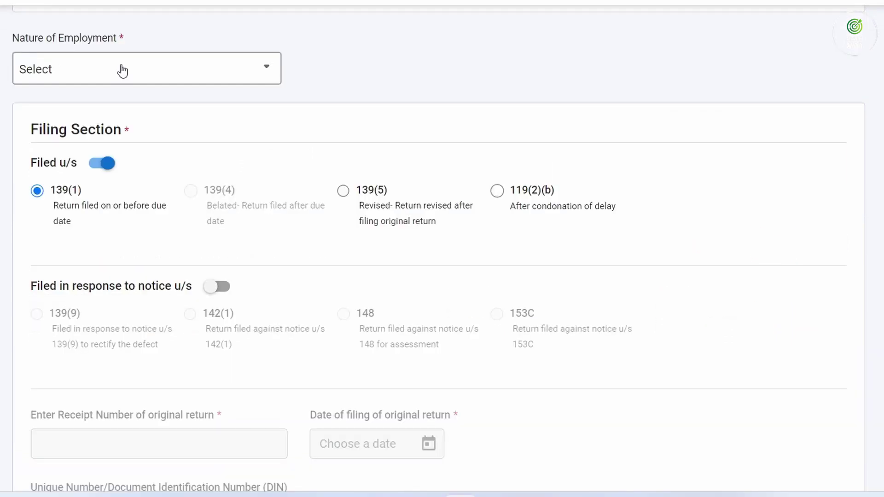
{"action": "left_click", "coordinate": [120, 70]}
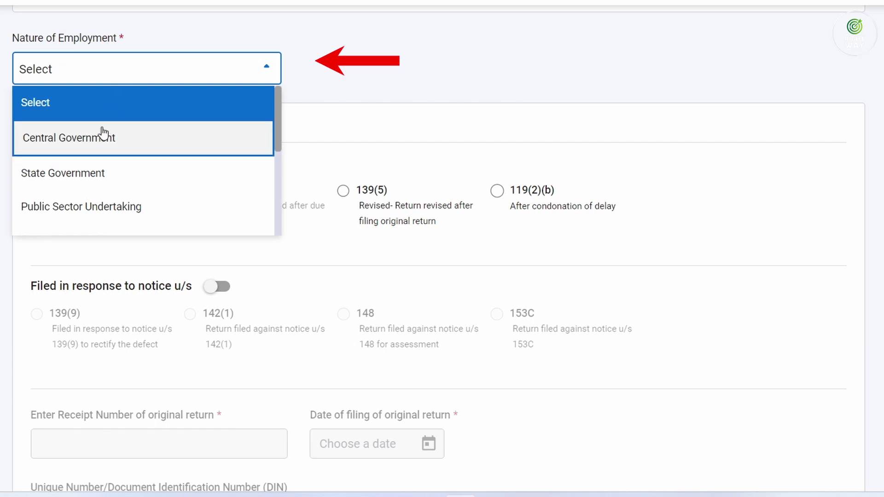
{"action": "left_click", "coordinate": [56, 142]}
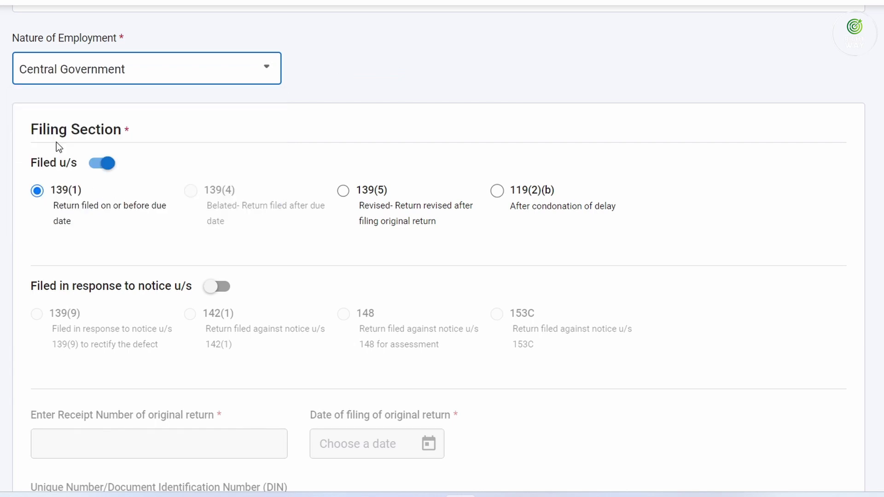
{"action": "scroll", "coordinate": [196, 264], "scroll_direction": "down", "scroll_amount": 8}
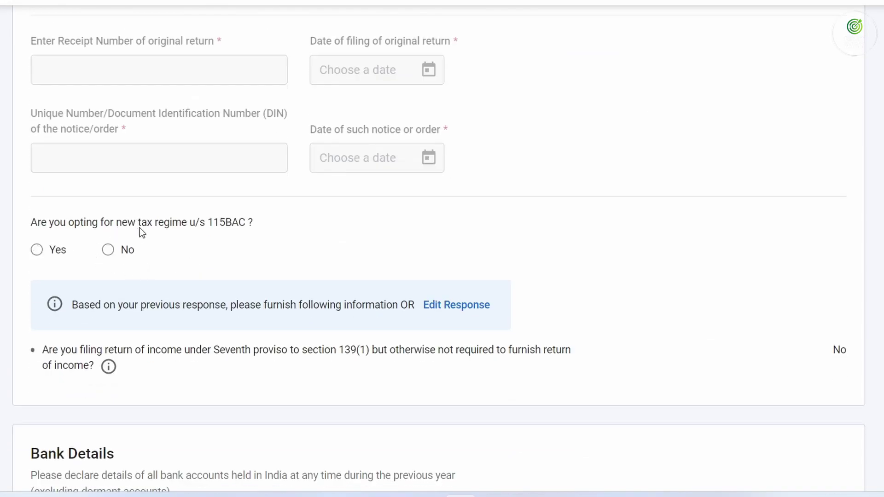
{"action": "left_click", "coordinate": [107, 250]}
- Select the validated bank account for refund and confirm the Personal Information section
{"action": "scroll", "coordinate": [255, 274], "scroll_direction": "down", "scroll_amount": 6}
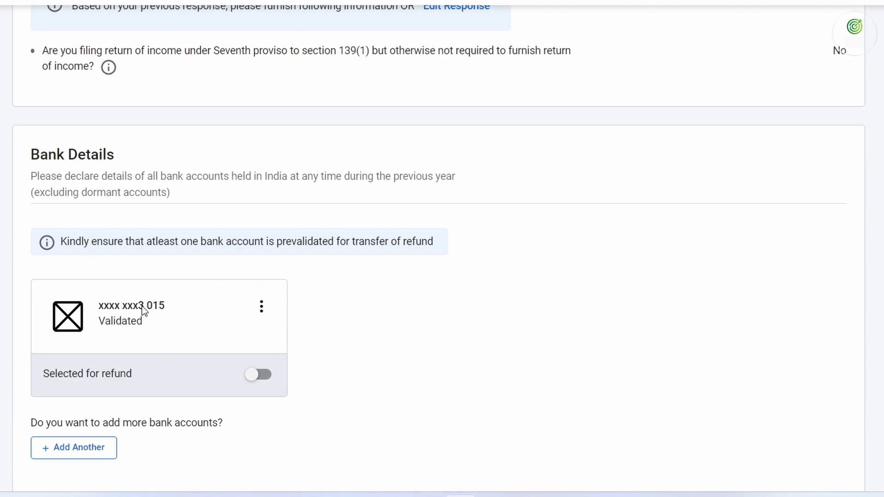
{"action": "left_click", "coordinate": [261, 373]}
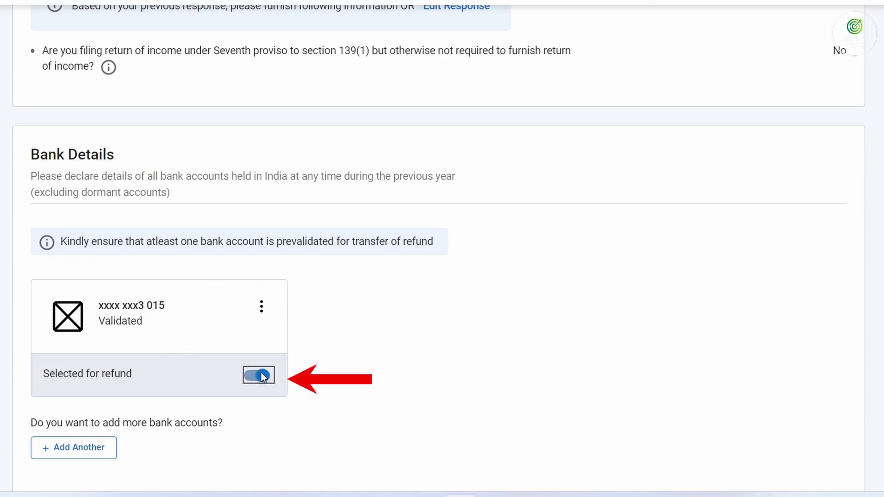
{"action": "scroll", "coordinate": [260, 376], "scroll_direction": "down", "scroll_amount": 5}
{"action": "left_click", "coordinate": [835, 437]}
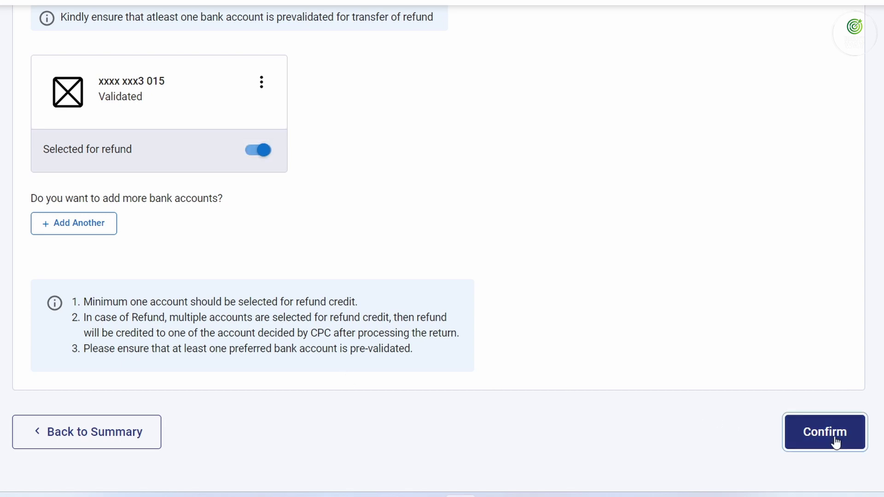
- Open the Gross Total Income section and answer No to the Section 10(14)(i) and Section 10(14)(ii) salary exemption questions
{"action": "scroll", "coordinate": [718, 422], "scroll_direction": "down", "scroll_amount": 4}
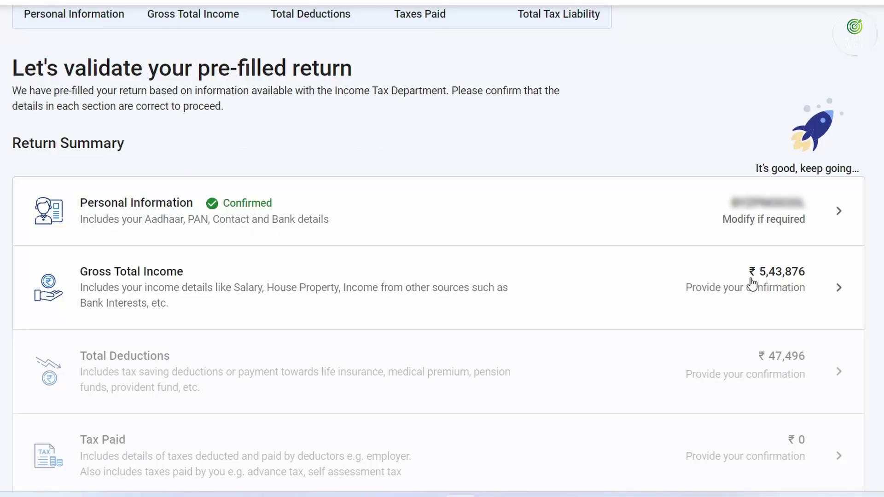
{"action": "left_click", "coordinate": [752, 282]}
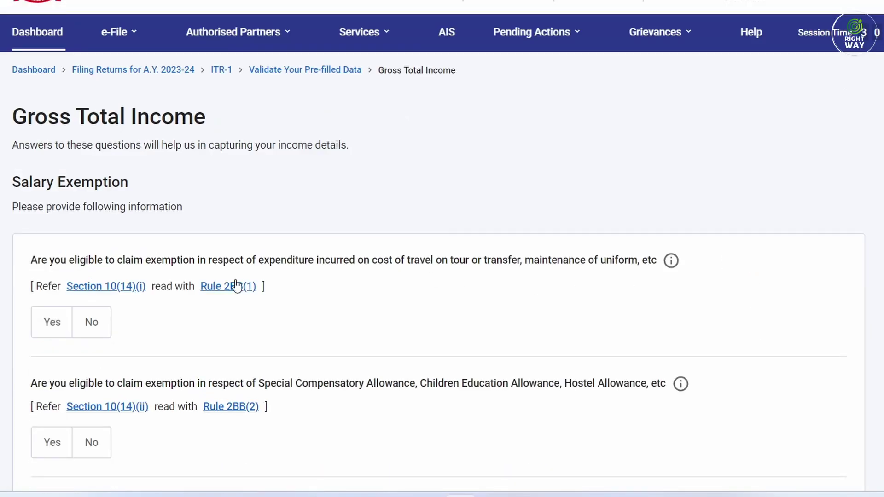
{"action": "scroll", "coordinate": [94, 175], "scroll_direction": "down", "scroll_amount": 2}
{"action": "left_click", "coordinate": [93, 210]}
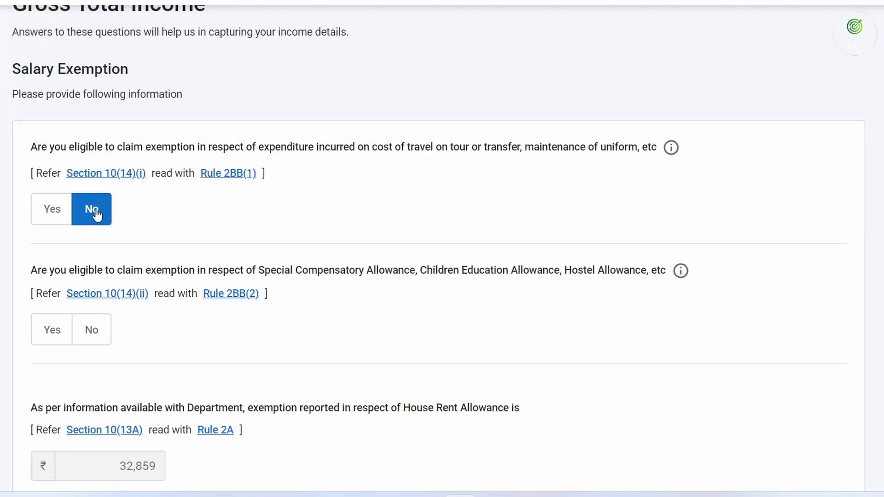
{"action": "left_click", "coordinate": [88, 337]}
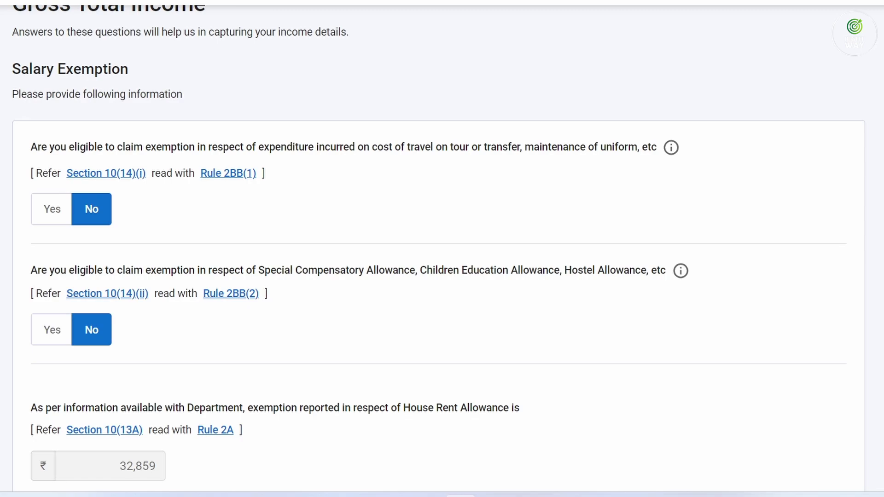
- Answer No to the Leave Travel Allowance and other salary exemption questions, and continue to the income source details
{"action": "scroll", "coordinate": [439, 247], "scroll_direction": "down", "scroll_amount": 5}
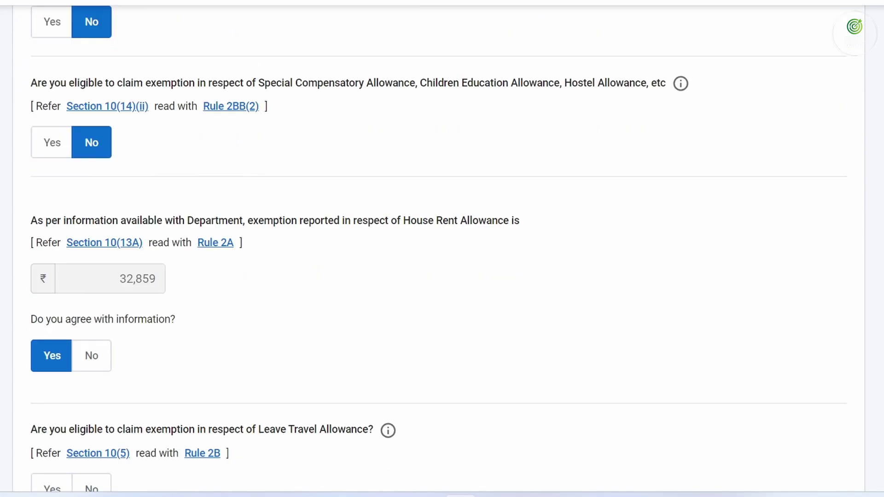
{"action": "scroll", "coordinate": [439, 248], "scroll_direction": "down", "scroll_amount": 1}
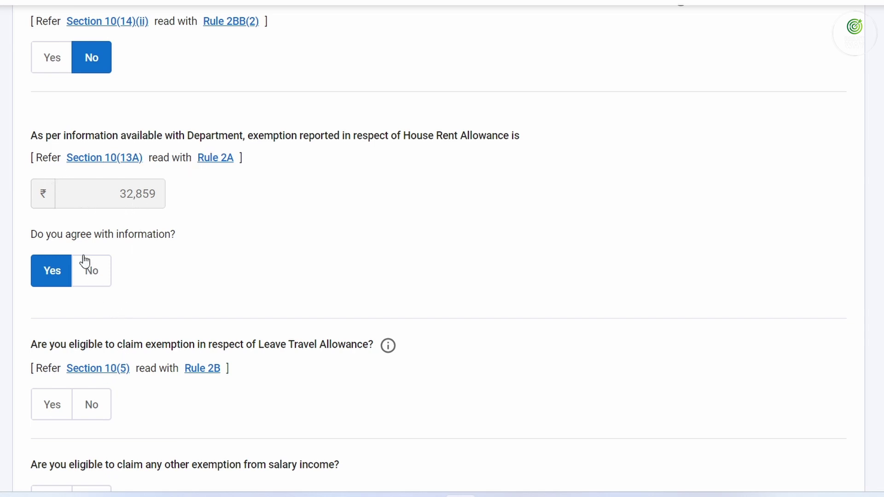
{"action": "left_click", "coordinate": [91, 408]}
{"action": "scroll", "coordinate": [92, 419], "scroll_direction": "down", "scroll_amount": 2}
{"action": "left_click", "coordinate": [92, 427]}
{"action": "scroll", "coordinate": [529, 387], "scroll_direction": "down", "scroll_amount": 3}
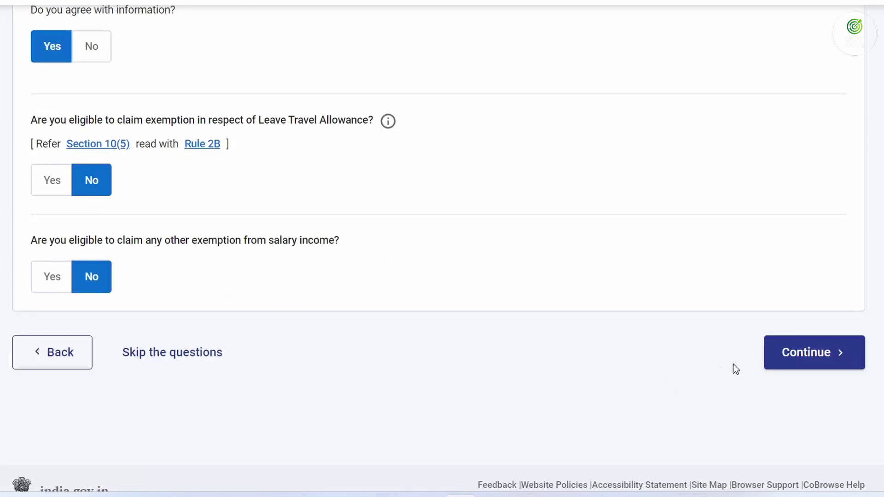
{"action": "left_click", "coordinate": [783, 357]}
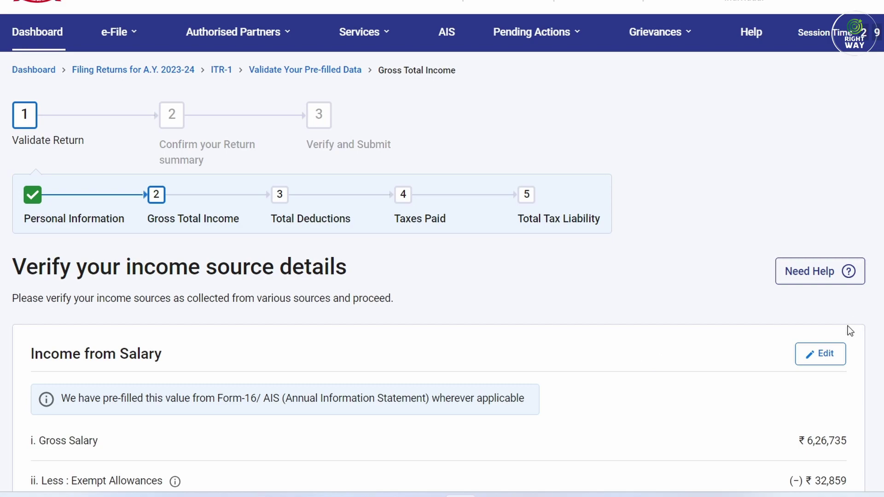
{"action": "scroll", "coordinate": [704, 343], "scroll_direction": "down", "scroll_amount": 5}
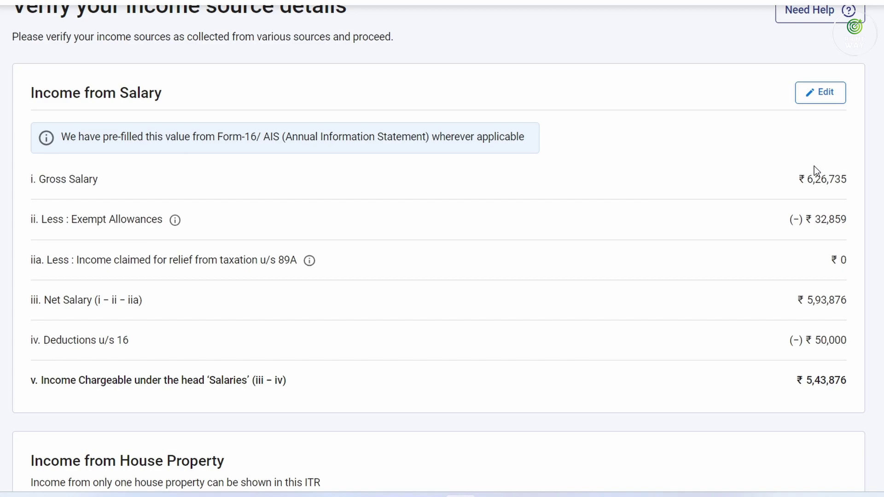
{"action": "scroll", "coordinate": [813, 164], "scroll_direction": "down", "scroll_amount": 6}
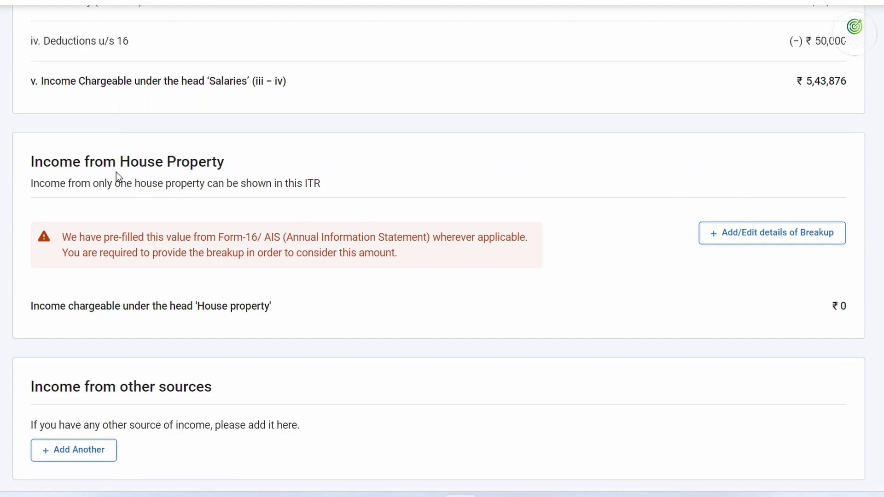
{"action": "left_click", "coordinate": [750, 233]}
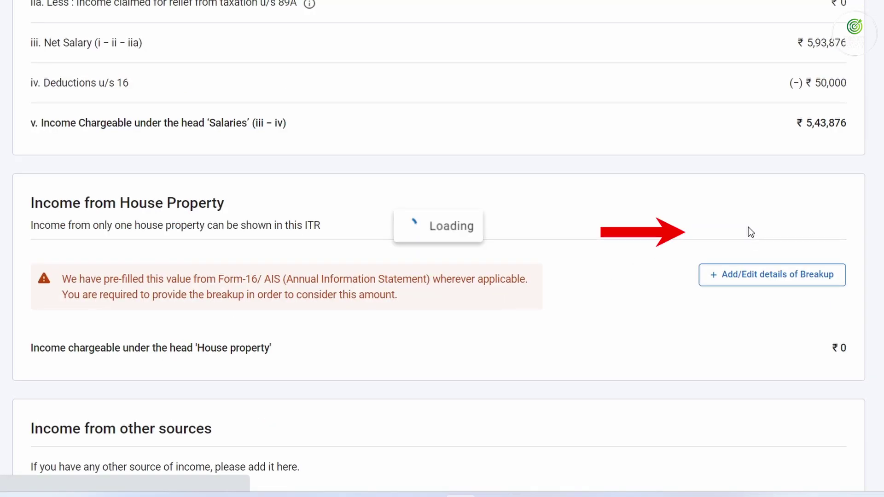
{"action": "left_click", "coordinate": [134, 311]}
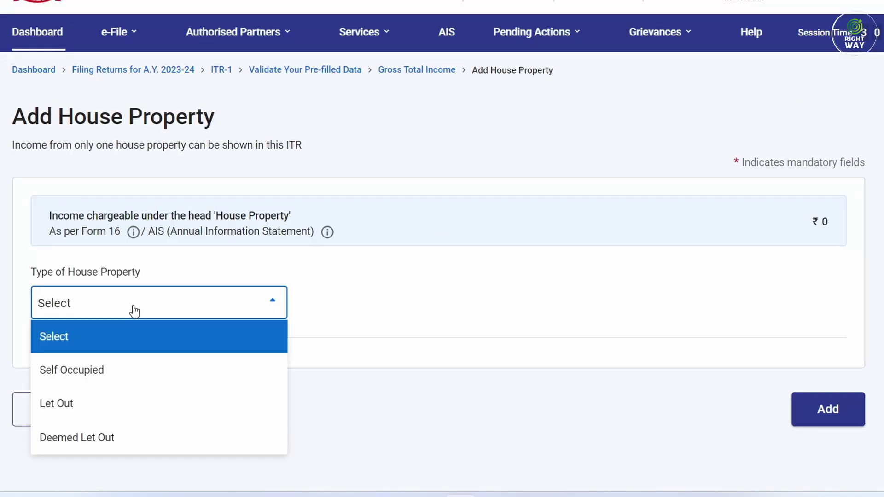
{"action": "left_click", "coordinate": [124, 371]}
{"action": "left_click", "coordinate": [784, 354]}
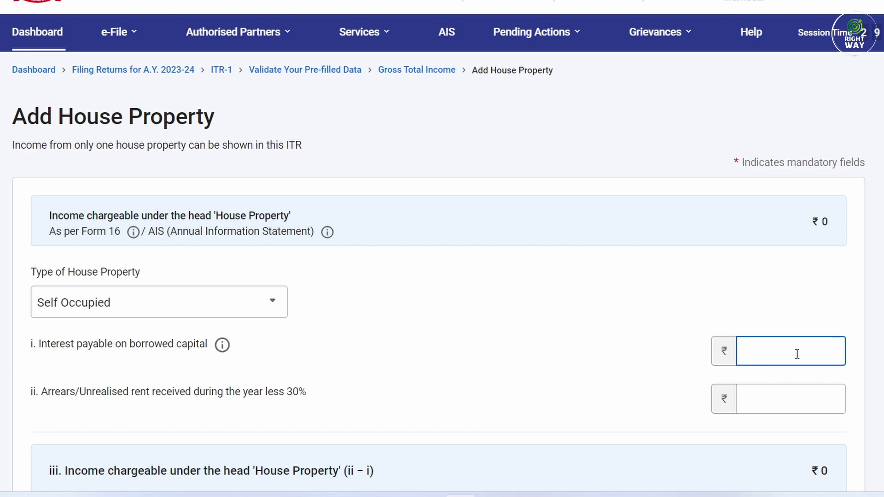
{"action": "scroll", "coordinate": [797, 354], "scroll_direction": "down", "scroll_amount": 4}
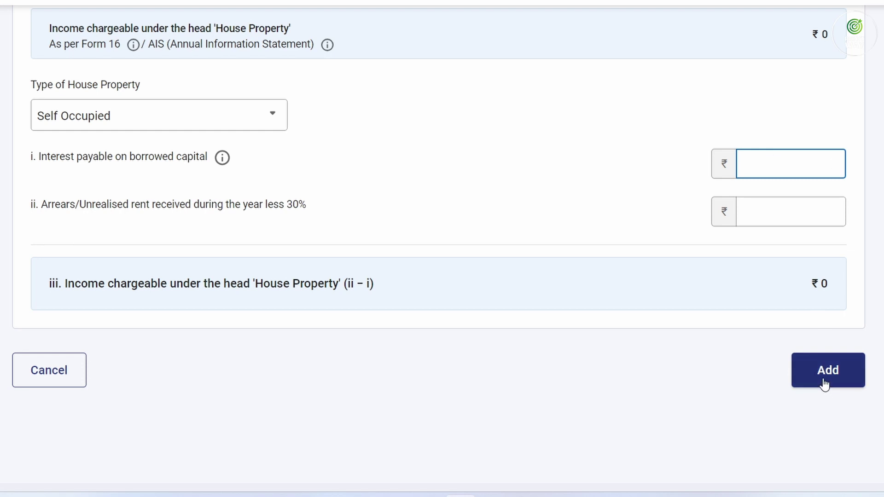
{"action": "left_click", "coordinate": [21, 373]}
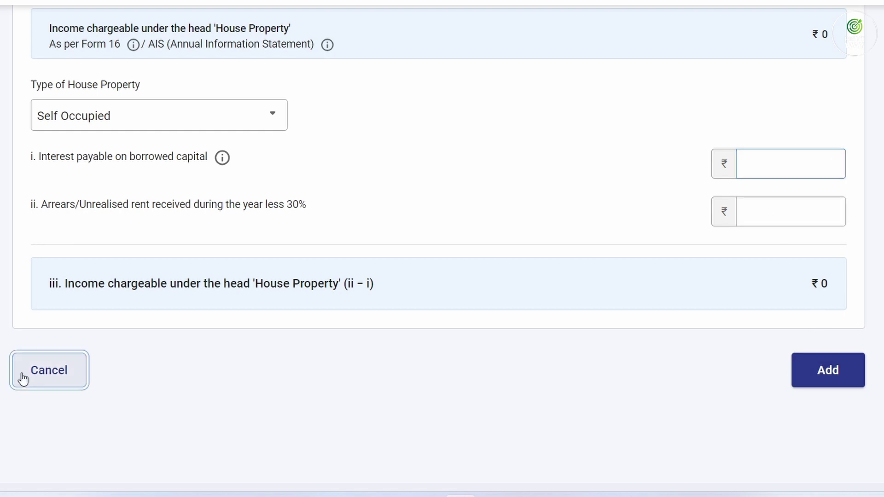
- Under Income from other sources, answer Yes to savings bank interest income and enter 10,000
{"action": "scroll", "coordinate": [583, 282], "scroll_direction": "down", "scroll_amount": 15}
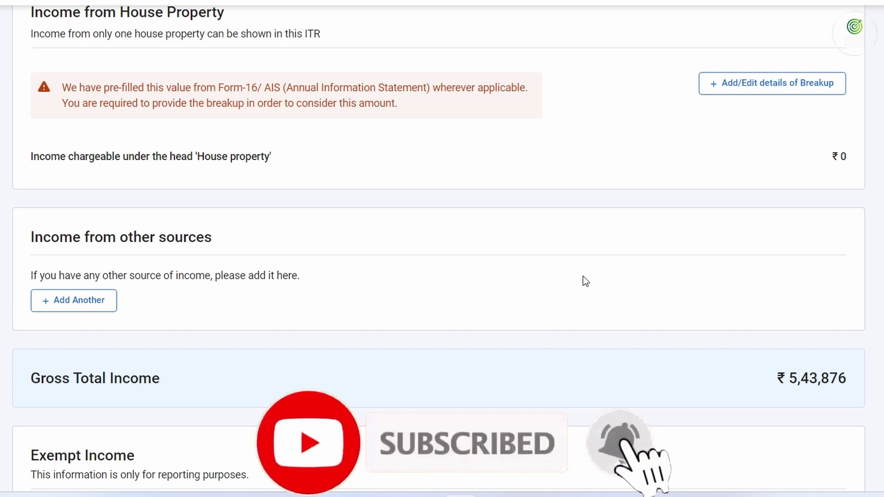
{"action": "left_click", "coordinate": [56, 301]}
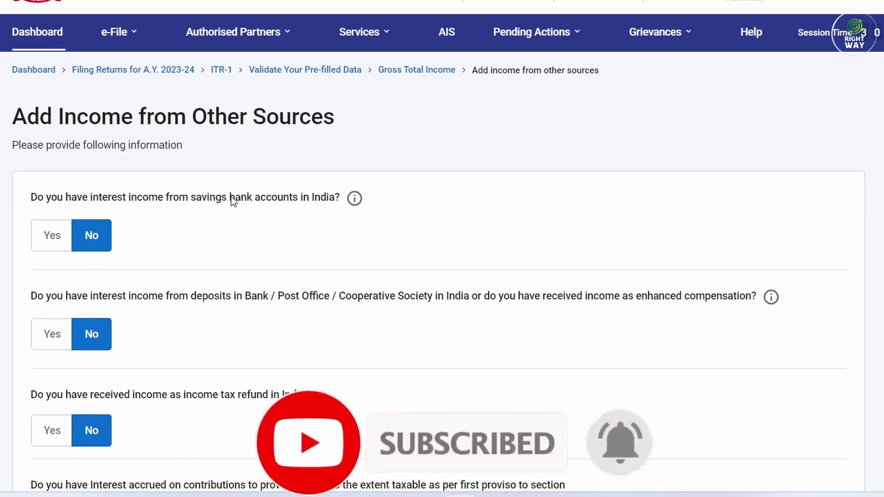
{"action": "left_click", "coordinate": [49, 242]}
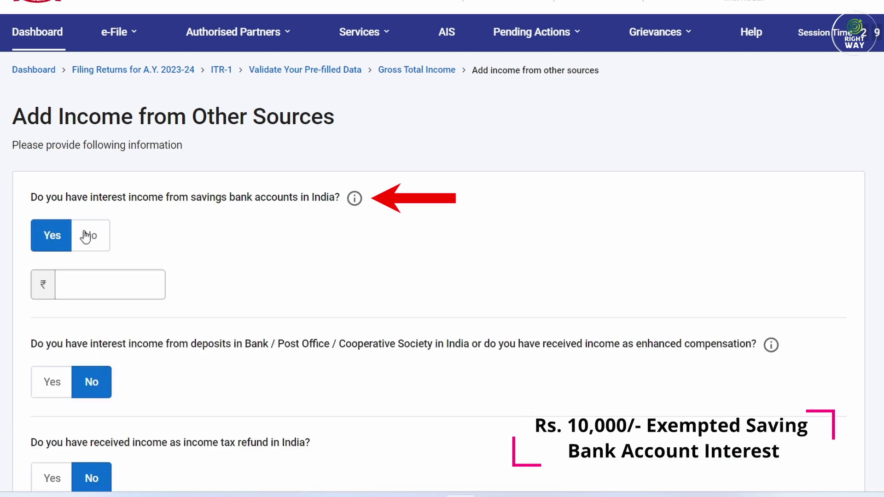
{"action": "left_click", "coordinate": [86, 277]}
{"action": "type", "text": "10,000"}
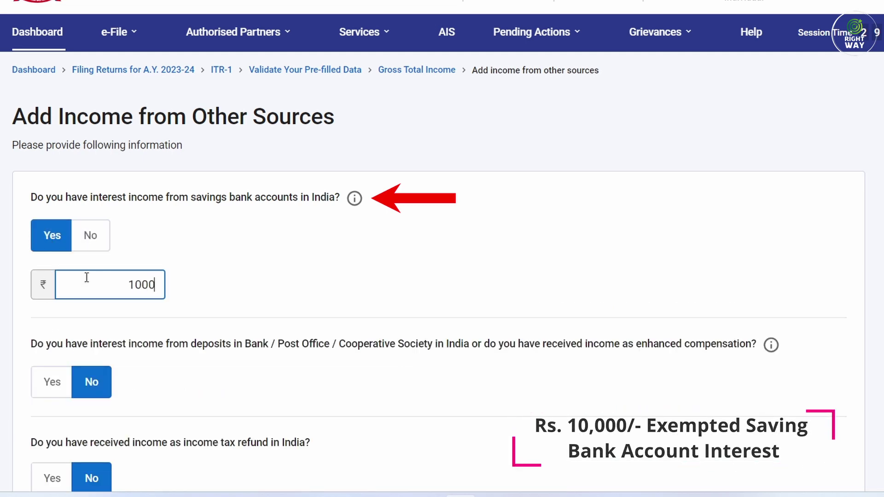
{"action": "key", "text": "Tab"}
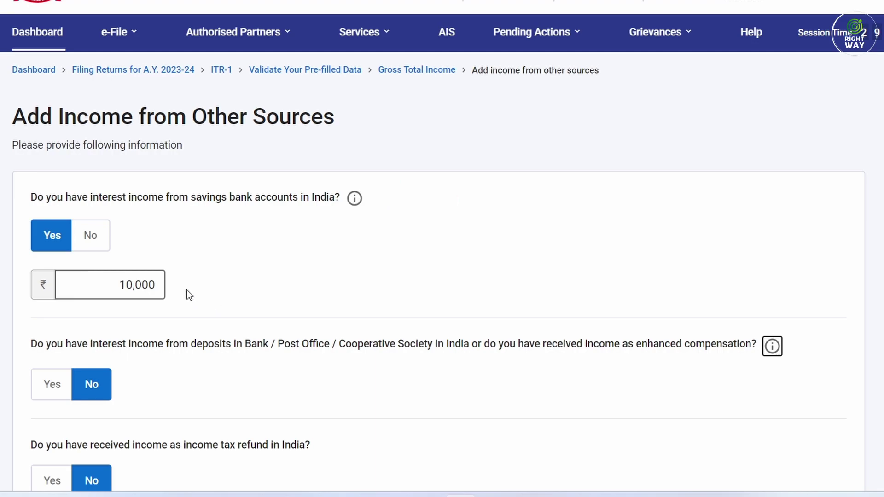
{"action": "scroll", "coordinate": [145, 284], "scroll_direction": "down", "scroll_amount": 5}
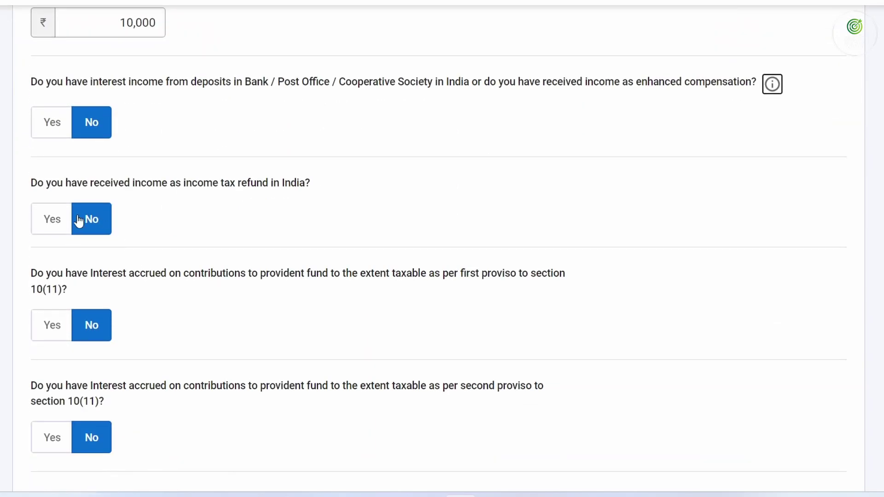
{"action": "scroll", "coordinate": [204, 298], "scroll_direction": "down", "scroll_amount": 6}
{"action": "scroll", "coordinate": [200, 244], "scroll_direction": "up", "scroll_amount": 6}
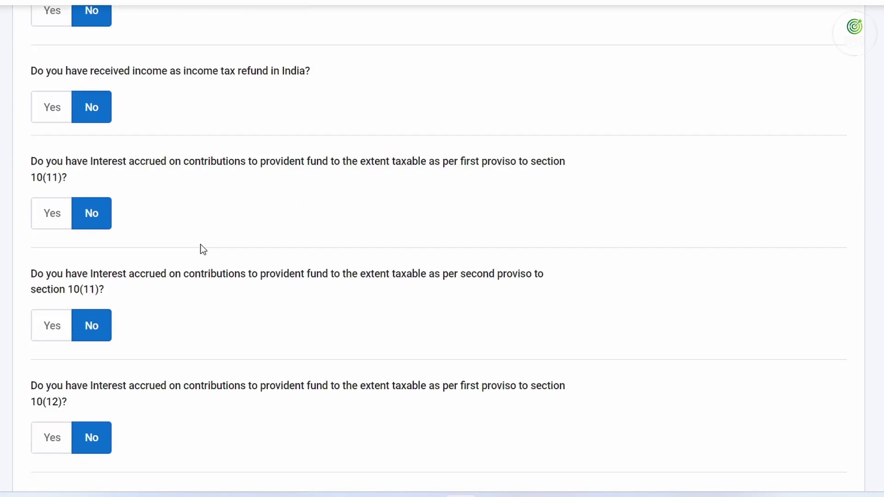
{"action": "left_click_drag", "start_coordinate": [46, 82], "coordinate": [277, 94]}
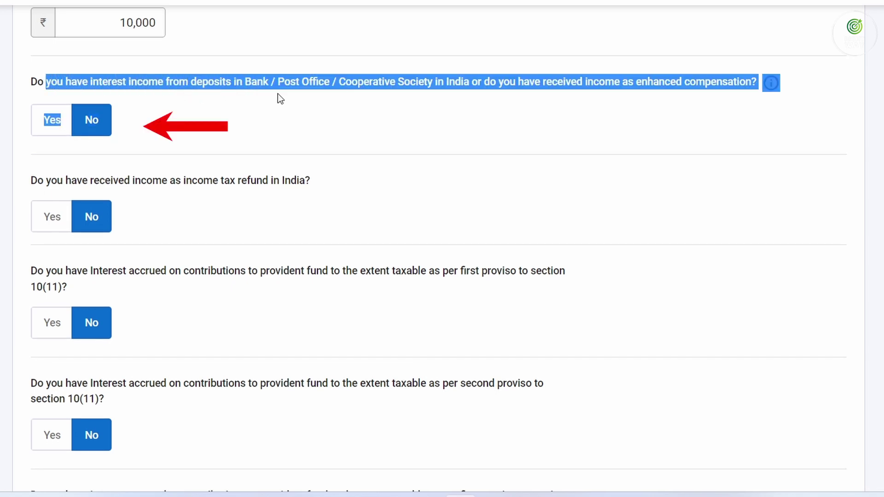
{"action": "left_click", "coordinate": [60, 123]}
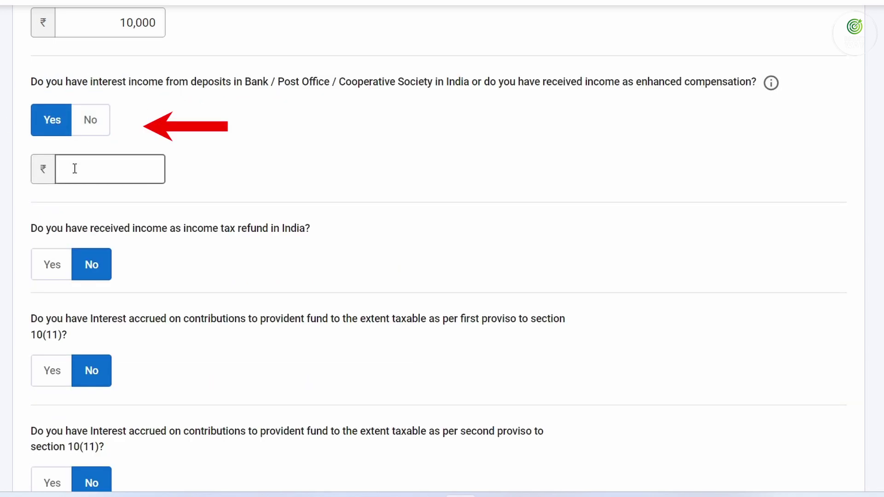
{"action": "left_click", "coordinate": [87, 127]}
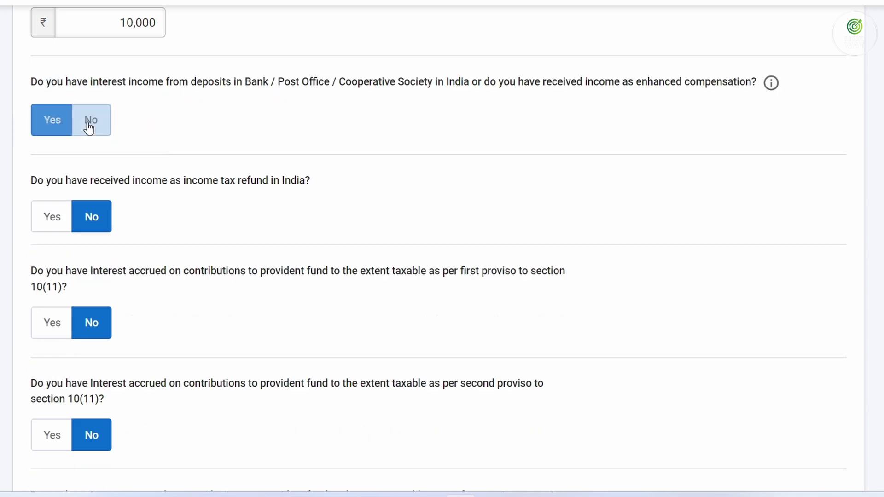
{"action": "scroll", "coordinate": [343, 265], "scroll_direction": "down", "scroll_amount": 10}
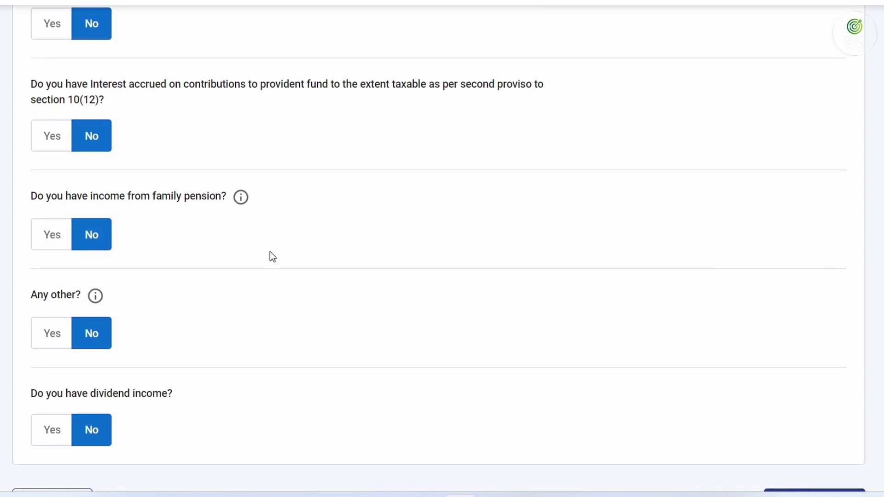
{"action": "left_click", "coordinate": [53, 336]}
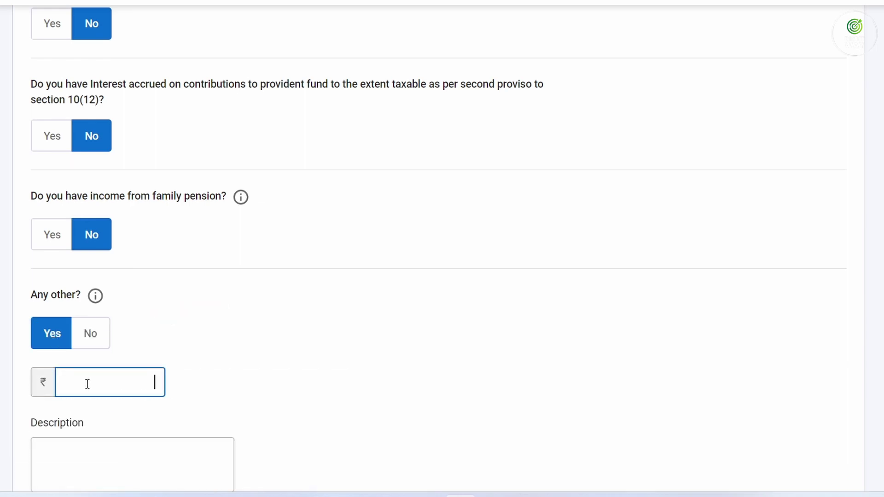
{"action": "scroll", "coordinate": [87, 384], "scroll_direction": "down", "scroll_amount": 3}
{"action": "left_click", "coordinate": [71, 310]}
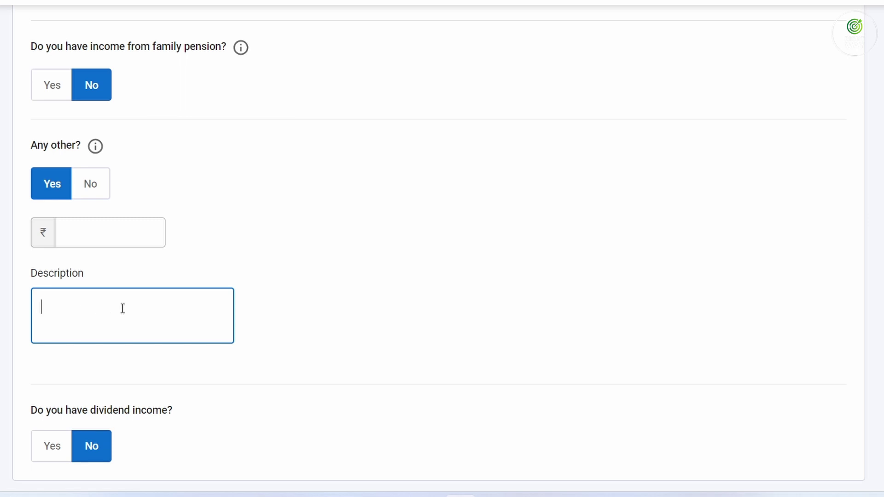
{"action": "left_click", "coordinate": [89, 183]}
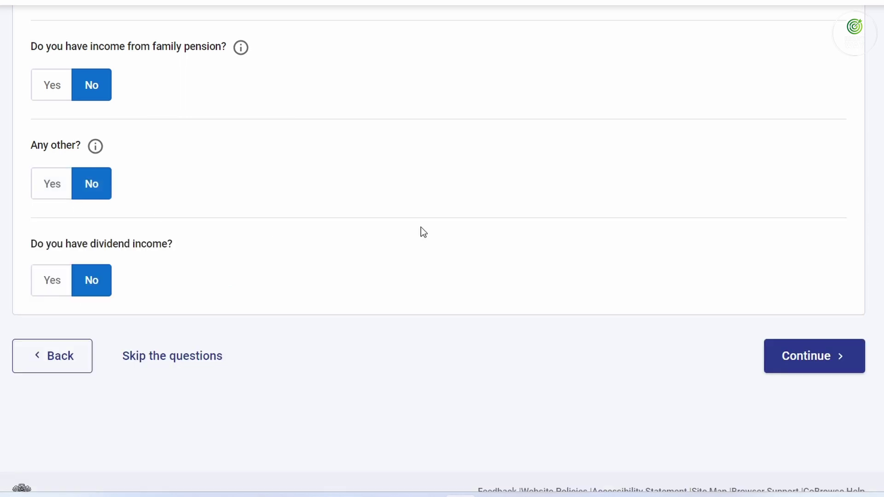
- Continue past the other sources questions and confirm the Gross Total Income section
{"action": "left_click", "coordinate": [796, 368]}
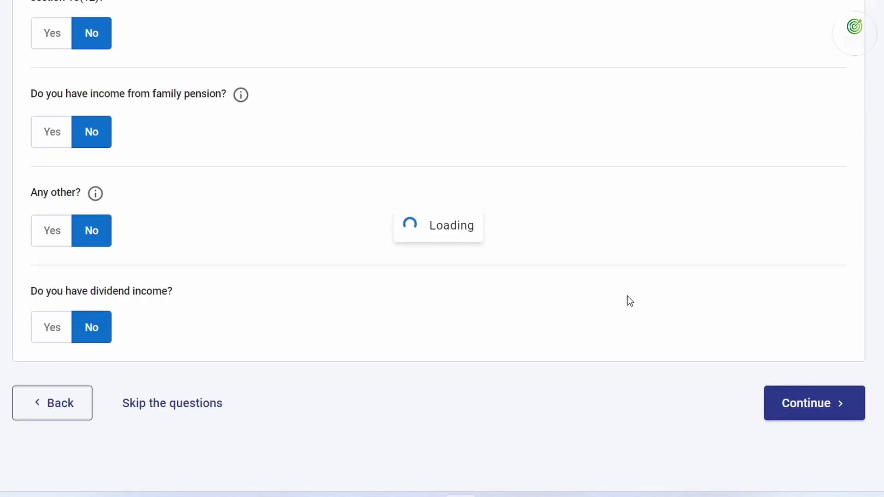
{"action": "scroll", "coordinate": [555, 285], "scroll_direction": "down", "scroll_amount": 12}
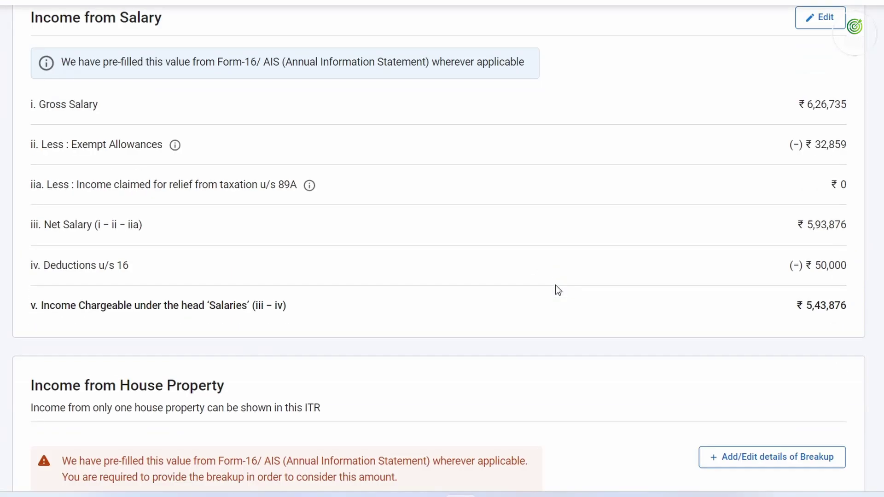
{"action": "scroll", "coordinate": [555, 285], "scroll_direction": "down", "scroll_amount": 10}
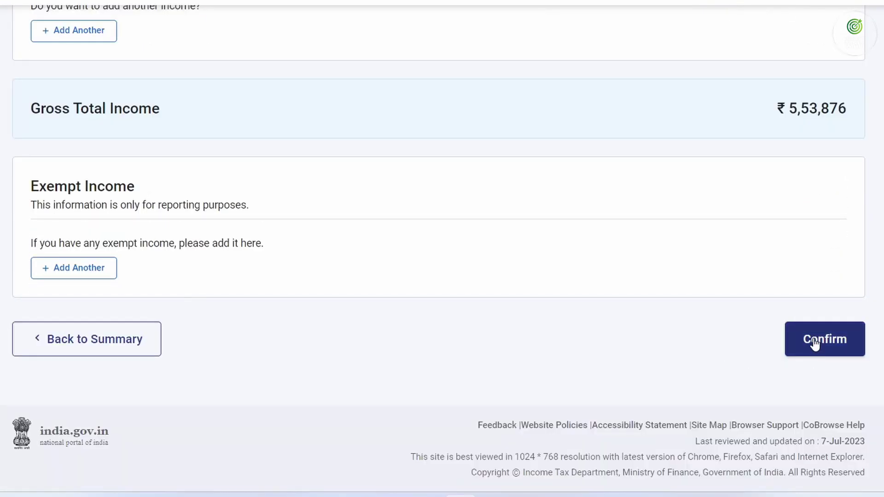
{"action": "left_click", "coordinate": [817, 340]}
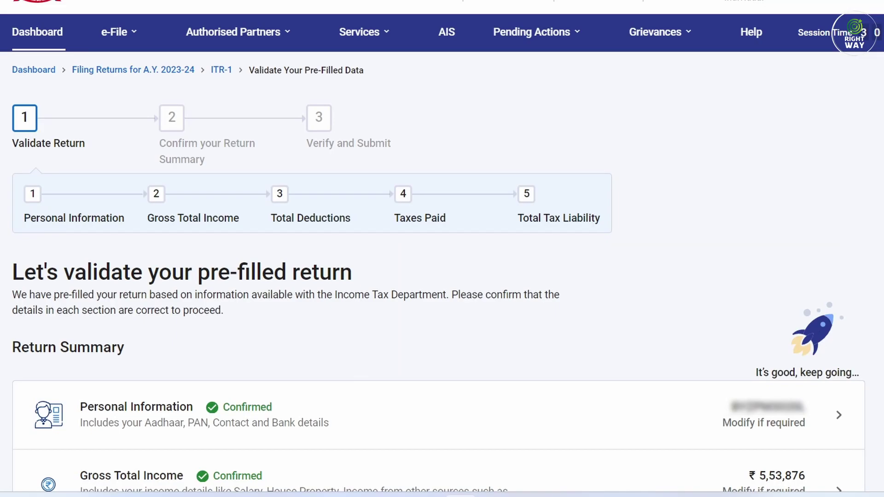
- Open the Total Deductions section, keep the pre-filled Section 80C amount, and continue to the deduction verification page
{"action": "scroll", "coordinate": [279, 282], "scroll_direction": "down", "scroll_amount": 5}
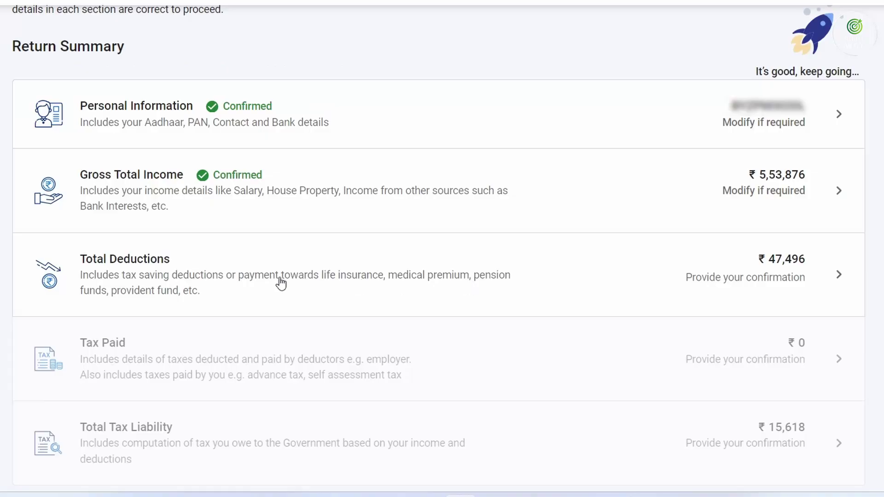
{"action": "left_click", "coordinate": [412, 268]}
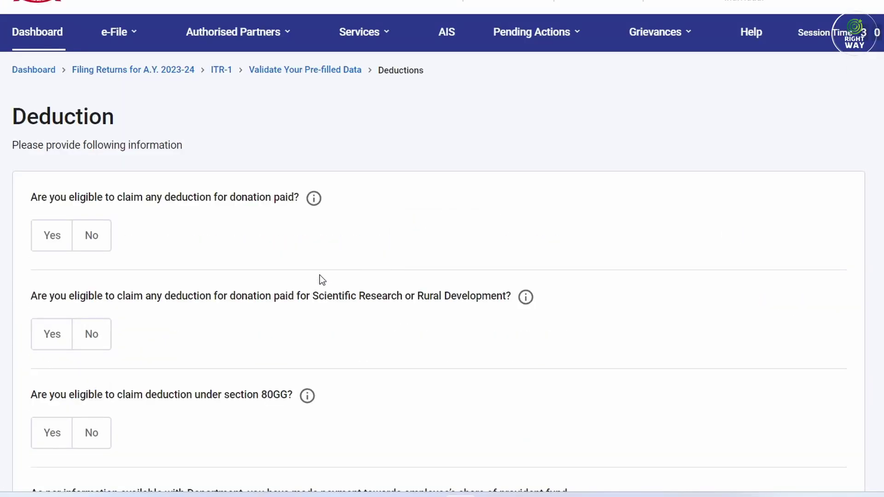
{"action": "scroll", "coordinate": [317, 281], "scroll_direction": "down", "scroll_amount": 7}
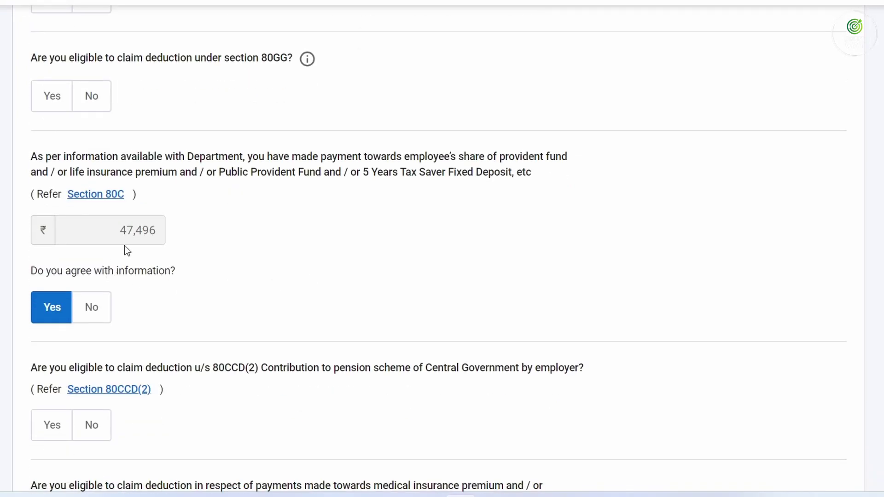
{"action": "scroll", "coordinate": [353, 301], "scroll_direction": "down", "scroll_amount": 5}
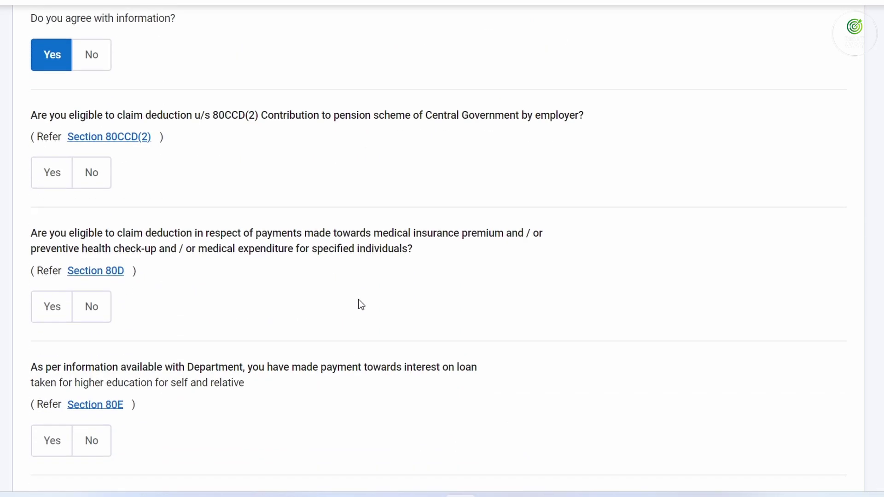
{"action": "scroll", "coordinate": [361, 303], "scroll_direction": "down", "scroll_amount": 8}
{"action": "left_click", "coordinate": [809, 311]}
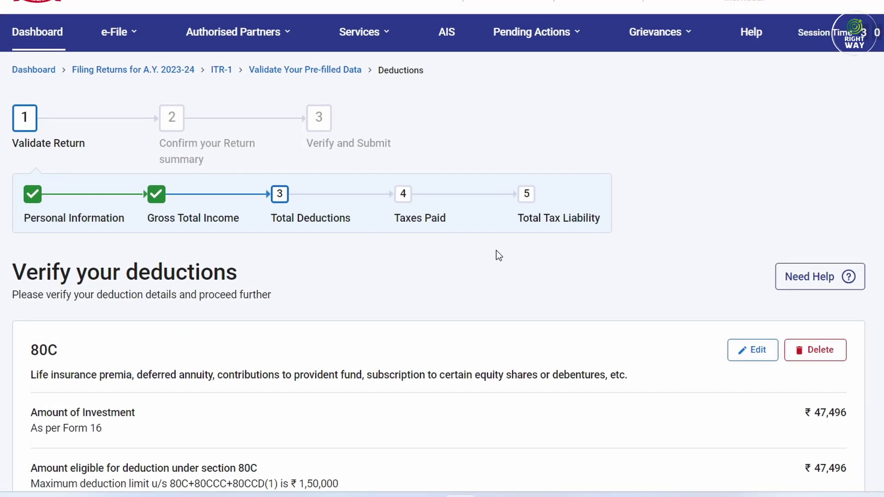
- Add an 80TTA deduction of 10,000 for interest on saving bank accounts
{"action": "scroll", "coordinate": [496, 251], "scroll_direction": "down", "scroll_amount": 4}
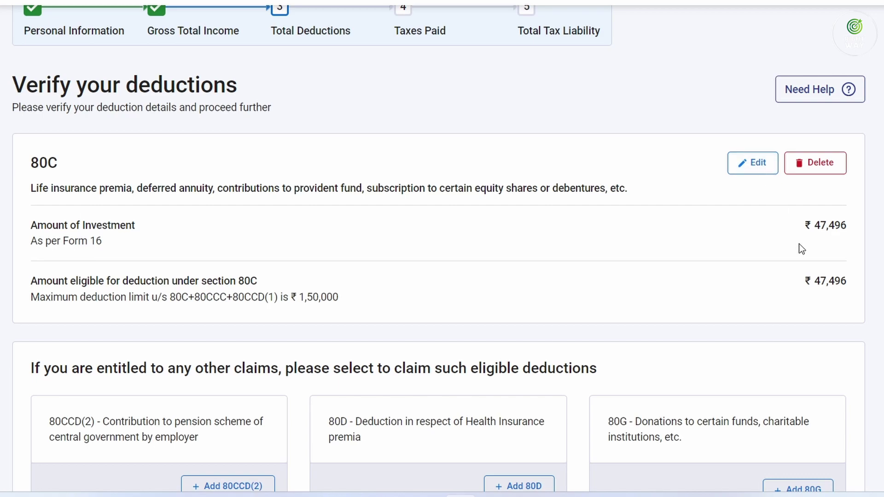
{"action": "scroll", "coordinate": [801, 249], "scroll_direction": "down", "scroll_amount": 5}
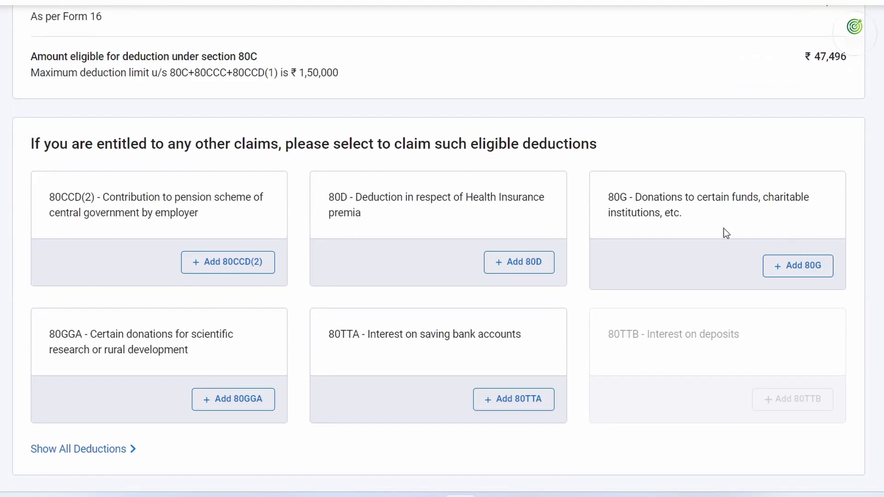
{"action": "left_click", "coordinate": [516, 400]}
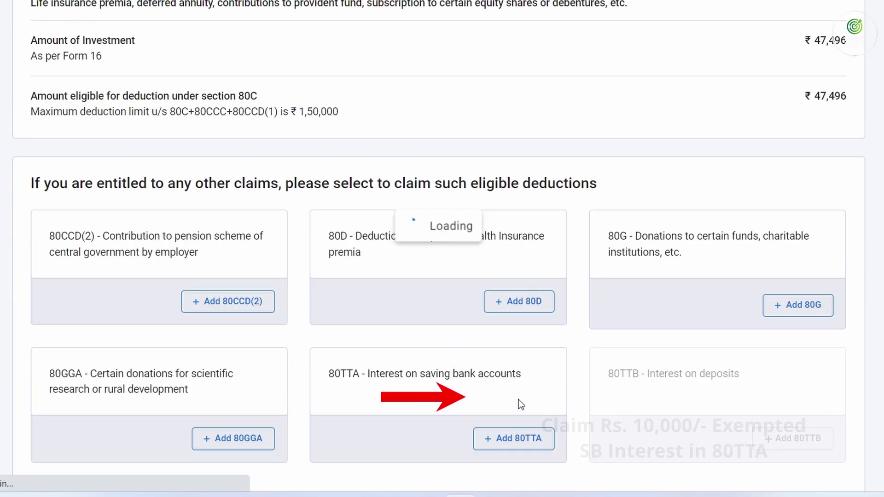
{"action": "left_click", "coordinate": [798, 181]}
{"action": "key", "text": "BackSpace"}
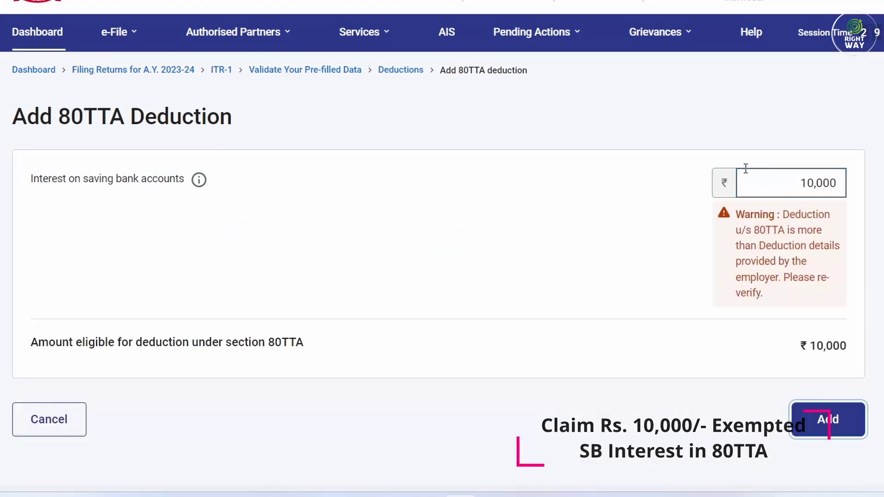
{"action": "left_click", "coordinate": [824, 428]}
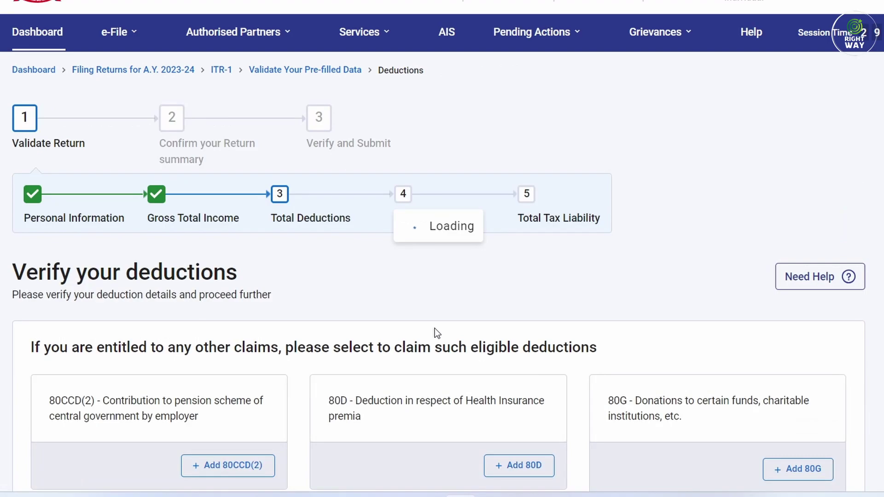
- Add an 80D health insurance deduction, answering the senior citizen questions for self/family and parents and leaving the amounts blank
{"action": "scroll", "coordinate": [466, 267], "scroll_direction": "down", "scroll_amount": 7}
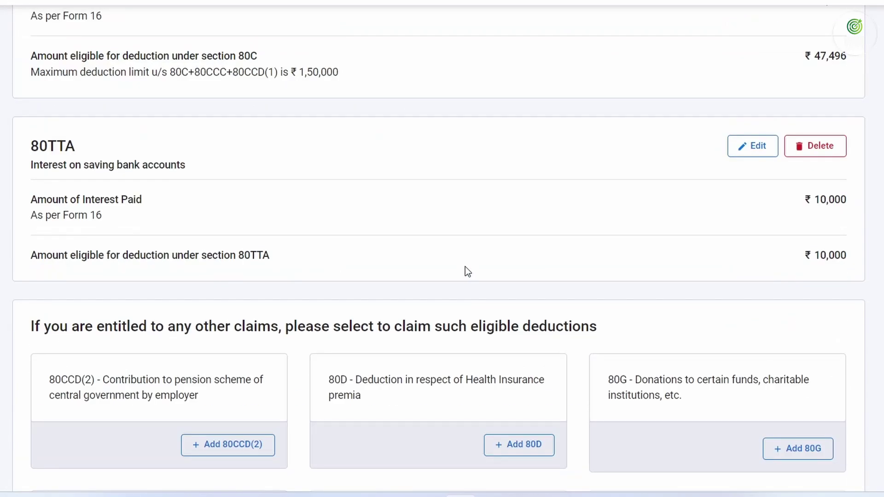
{"action": "scroll", "coordinate": [464, 267], "scroll_direction": "down", "scroll_amount": 3}
{"action": "left_click", "coordinate": [519, 298]}
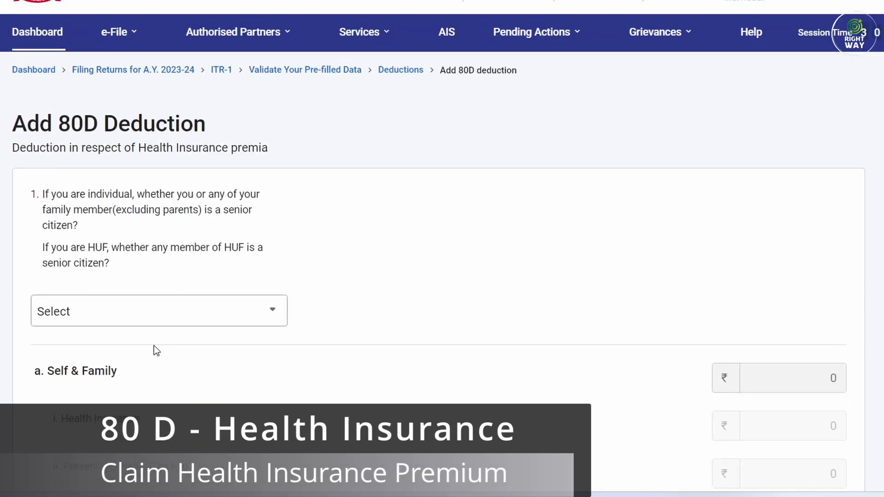
{"action": "left_click", "coordinate": [142, 318]}
{"action": "left_click", "coordinate": [141, 418]}
{"action": "scroll", "coordinate": [138, 405], "scroll_direction": "down", "scroll_amount": 10}
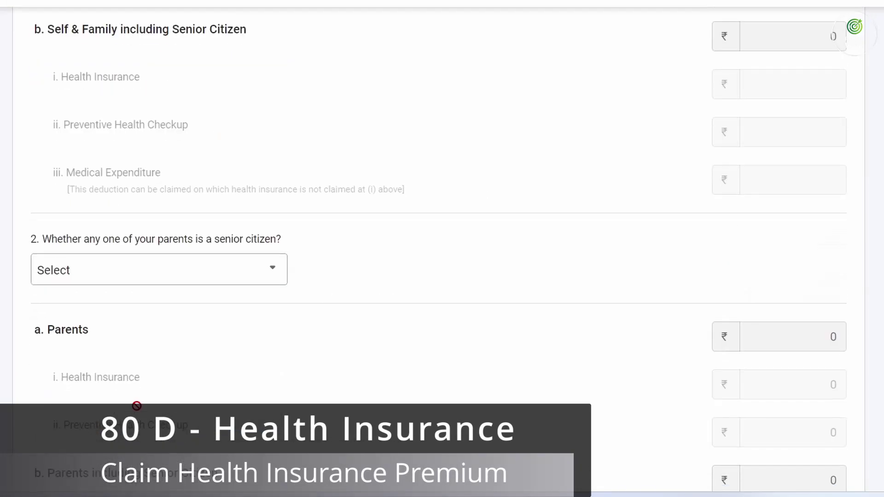
{"action": "left_click", "coordinate": [103, 271]}
{"action": "left_click", "coordinate": [117, 386]}
{"action": "scroll", "coordinate": [727, 450], "scroll_direction": "down", "scroll_amount": 8}
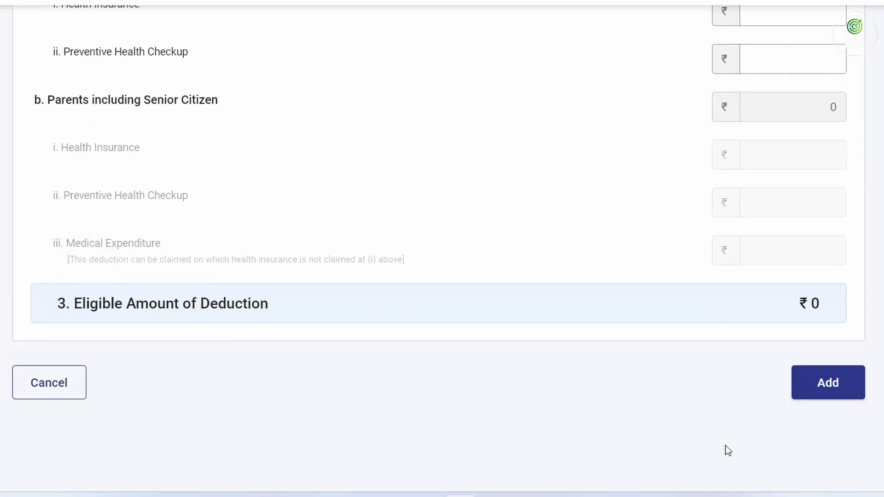
{"action": "left_click", "coordinate": [808, 388]}
- Review the remaining deduction options without adding more and confirm the Total Deductions section
{"action": "scroll", "coordinate": [647, 325], "scroll_direction": "down", "scroll_amount": 10}
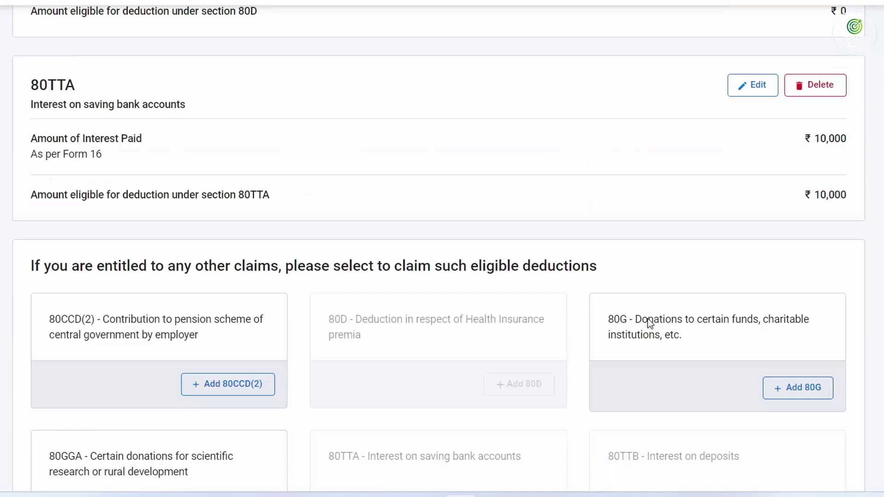
{"action": "scroll", "coordinate": [647, 318], "scroll_direction": "down", "scroll_amount": 4}
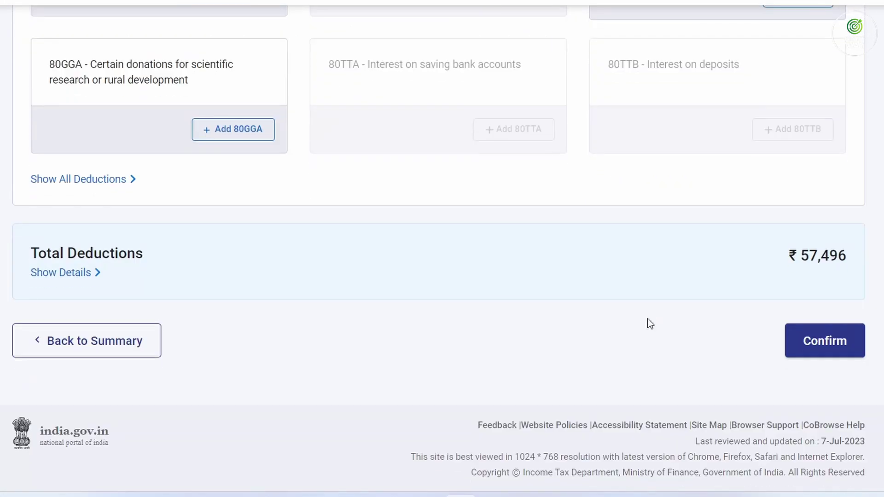
{"action": "left_click", "coordinate": [826, 340]}
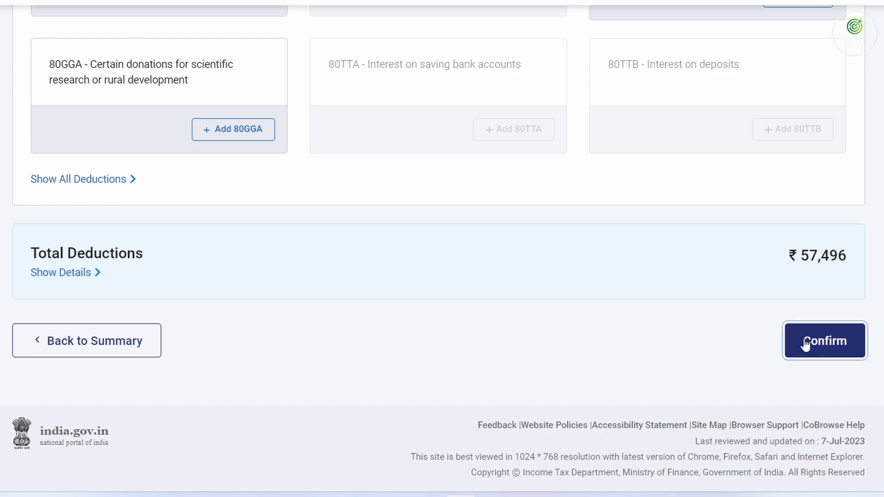
- Open the Tax Paid section, keep the pre-filled TDS, TCS and advance tax details, and confirm it
{"action": "scroll", "coordinate": [534, 344], "scroll_direction": "down", "scroll_amount": 7}
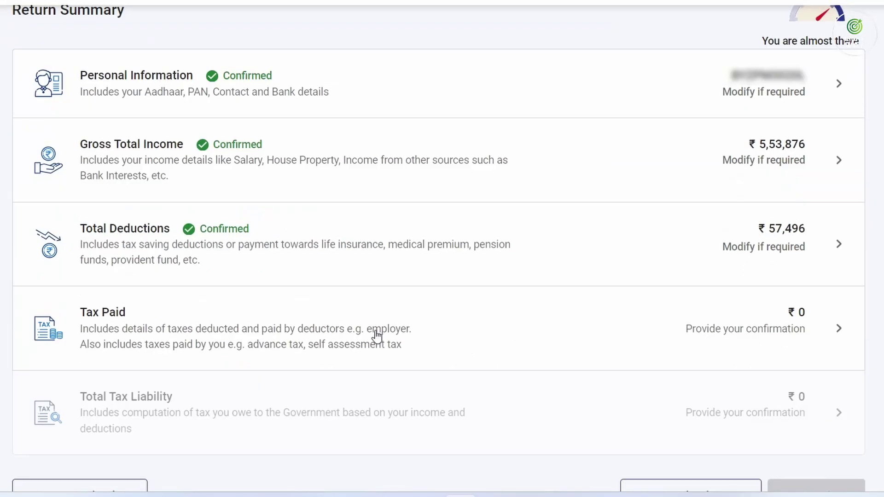
{"action": "left_click", "coordinate": [661, 327]}
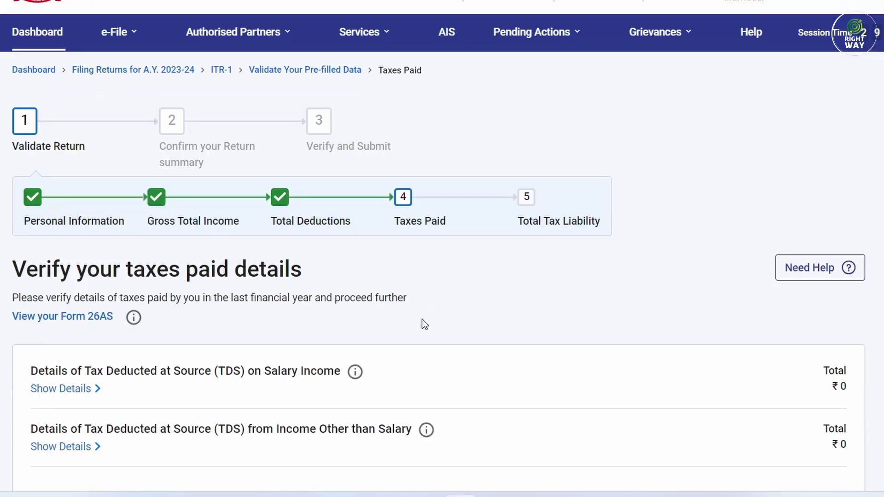
{"action": "scroll", "coordinate": [424, 324], "scroll_direction": "down", "scroll_amount": 7}
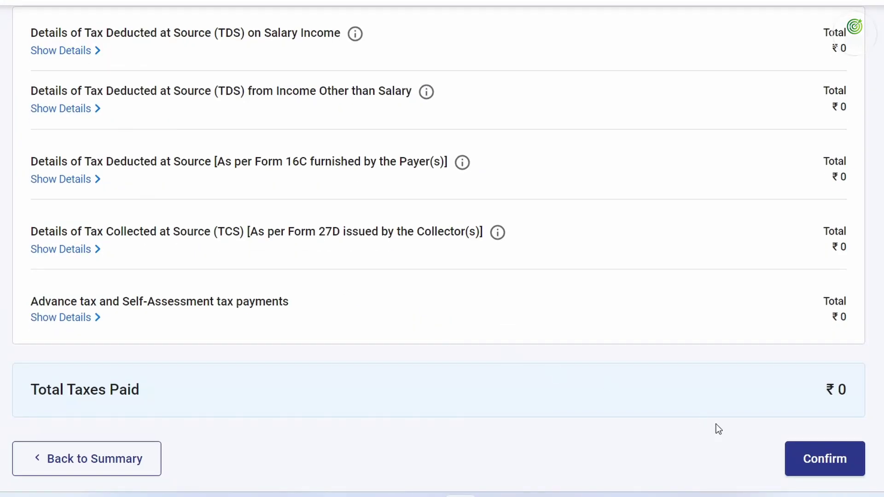
{"action": "left_click", "coordinate": [808, 462]}
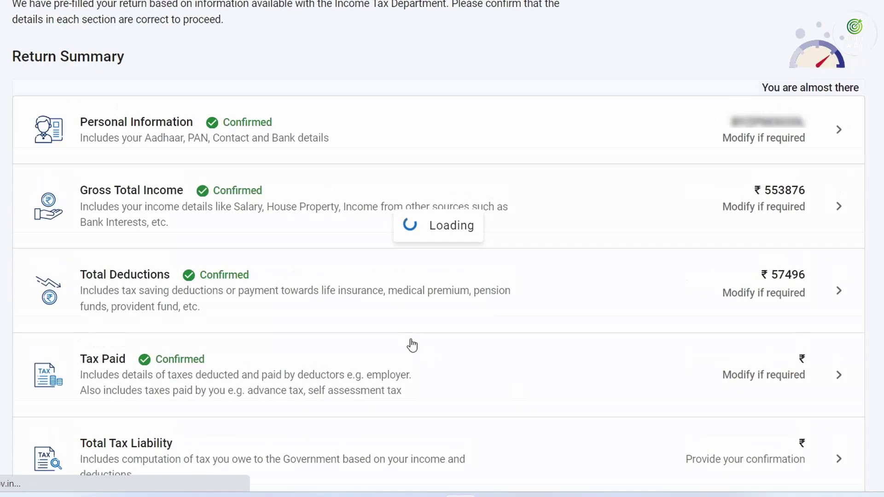
- Open the Total Tax Liability section, go through the tax, fee and interest computation, and confirm it
{"action": "scroll", "coordinate": [554, 318], "scroll_direction": "down", "scroll_amount": 10}
{"action": "left_click", "coordinate": [675, 266]}
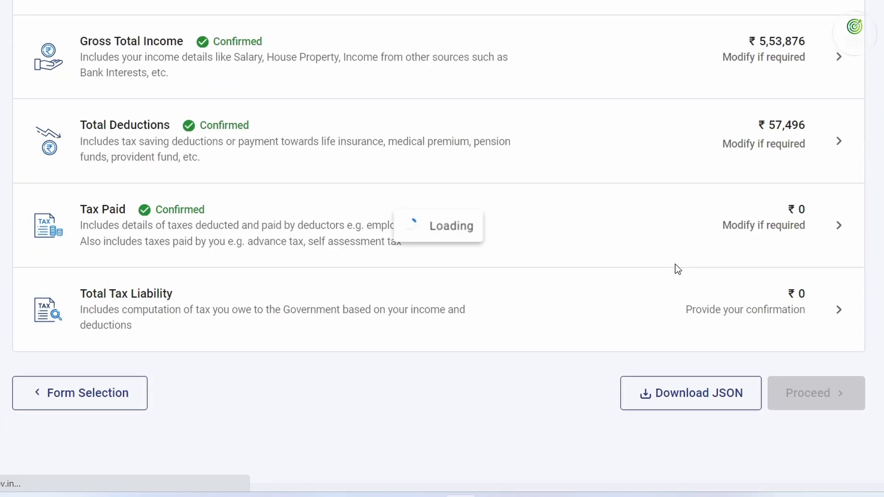
{"action": "scroll", "coordinate": [675, 267], "scroll_direction": "down", "scroll_amount": 10}
{"action": "scroll", "coordinate": [678, 273], "scroll_direction": "down", "scroll_amount": 10}
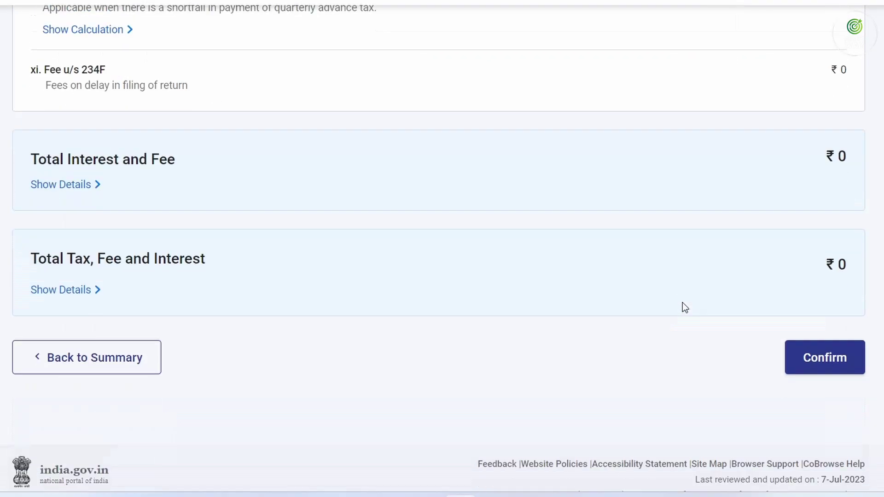
{"action": "left_click", "coordinate": [817, 363]}
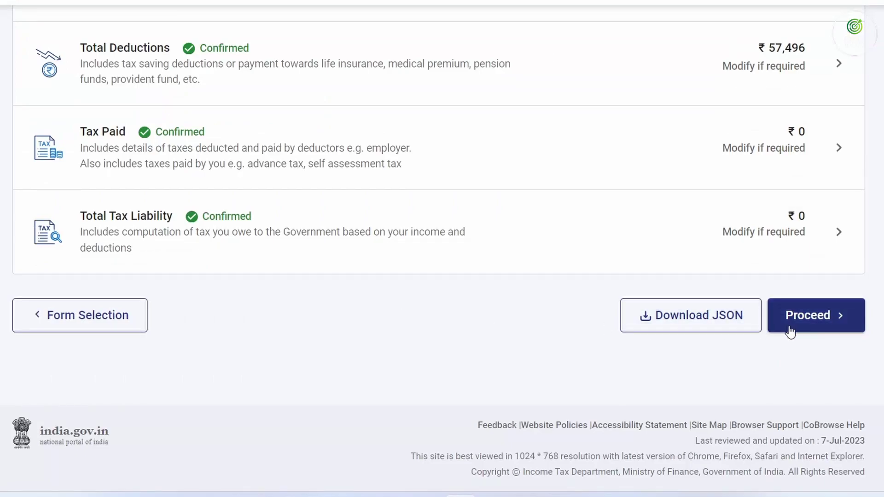
- Proceed from the validated return to the tax summary, review the taxable income calculation, and open the return preview
{"action": "left_click", "coordinate": [840, 323]}
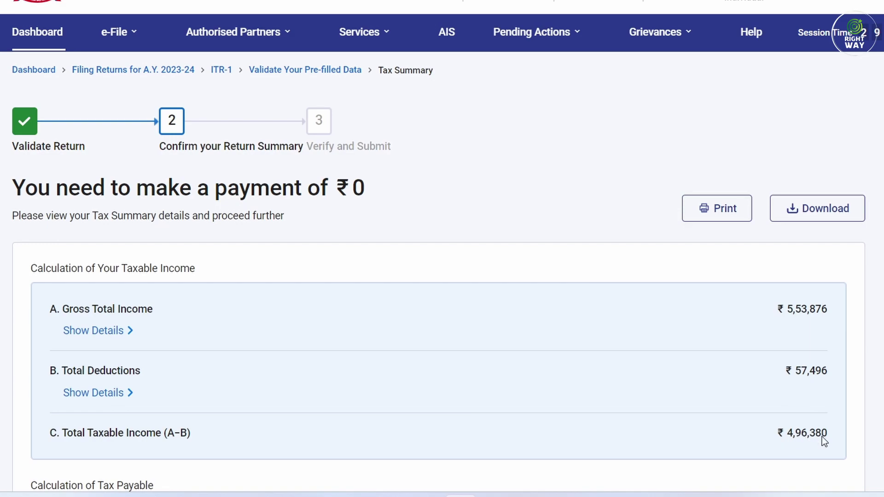
{"action": "scroll", "coordinate": [822, 431], "scroll_direction": "down", "scroll_amount": 5}
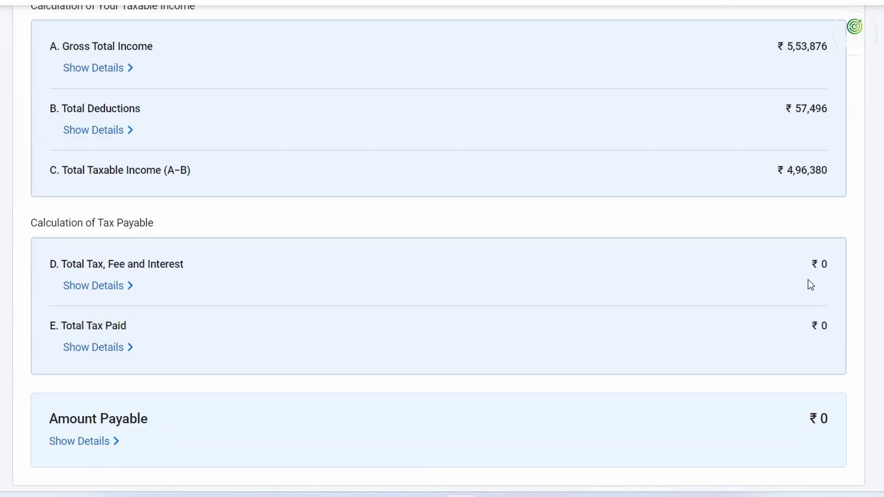
{"action": "scroll", "coordinate": [807, 281], "scroll_direction": "down", "scroll_amount": 4}
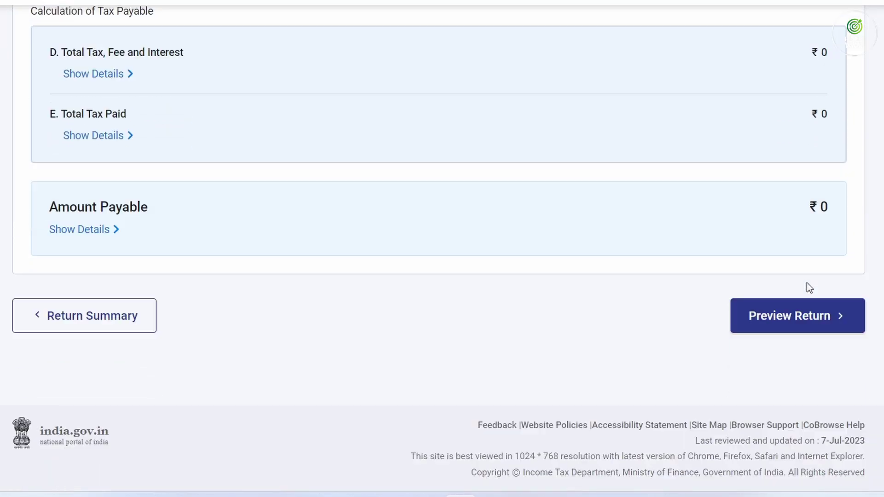
{"action": "left_click", "coordinate": [789, 313]}
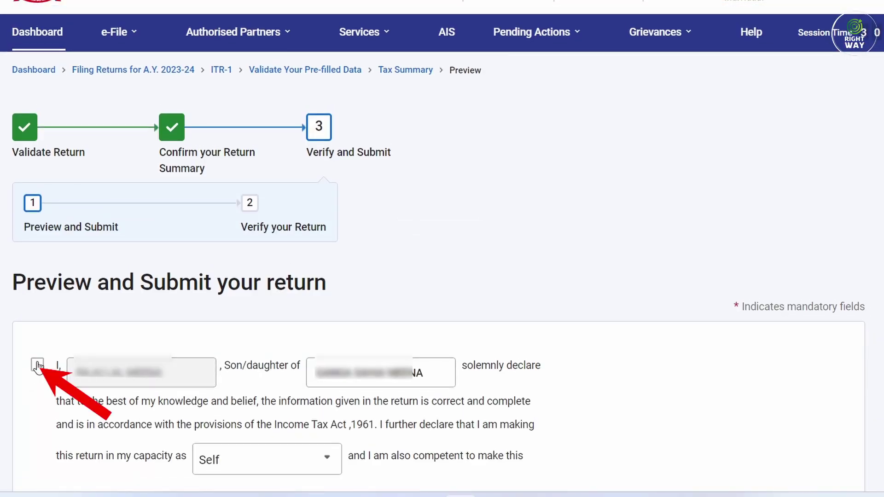
- Accept the declaration in the capacity of Self, leave the tax return preparer details blank, and continue to the full form preview
{"action": "left_click", "coordinate": [37, 364]}
{"action": "scroll", "coordinate": [442, 249], "scroll_direction": "down", "scroll_amount": 10}
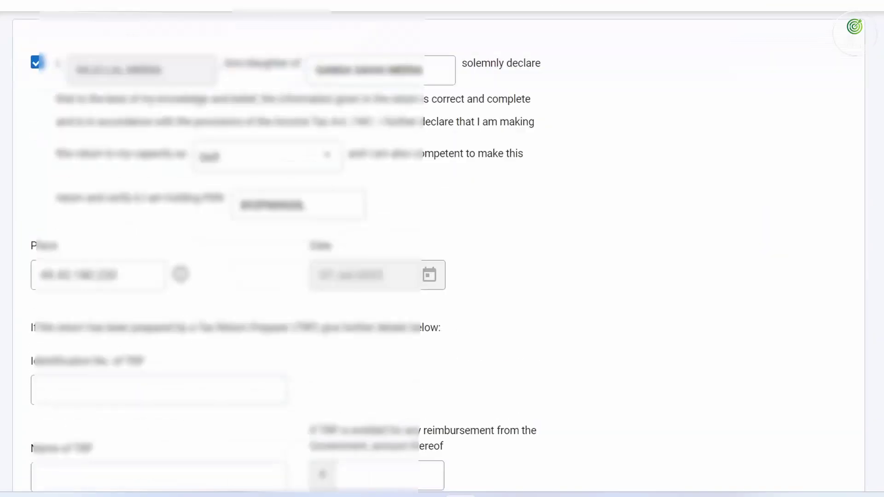
{"action": "left_click", "coordinate": [776, 383]}
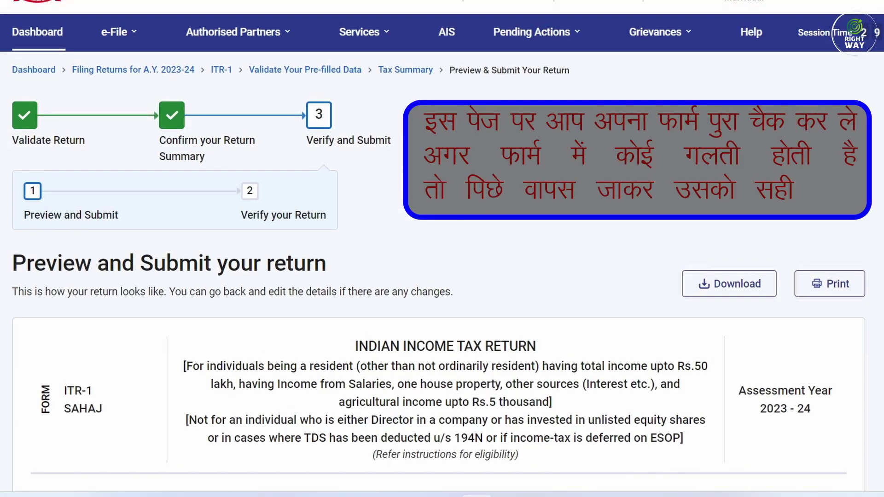
- Go through the previewed ITR-1 form, submit it for validation, and proceed to verification
{"action": "scroll", "coordinate": [441, 322], "scroll_direction": "down", "scroll_amount": 10}
{"action": "left_click", "coordinate": [782, 332]}
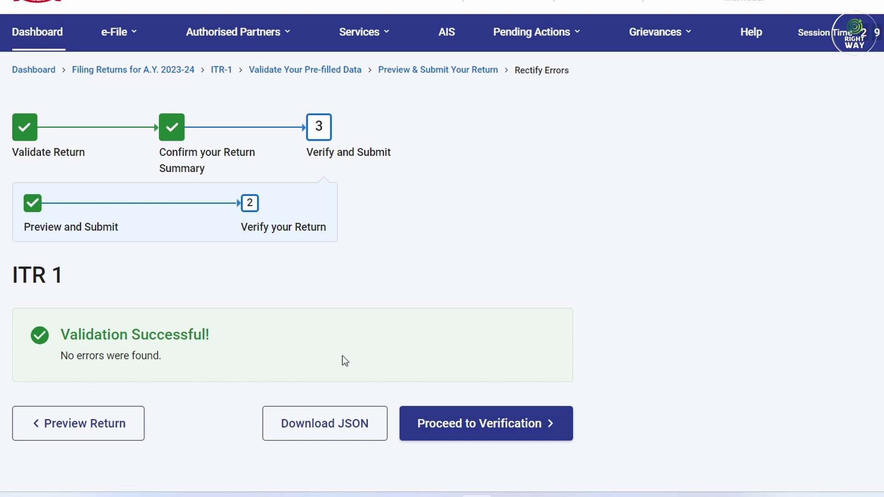
{"action": "left_click", "coordinate": [473, 431]}
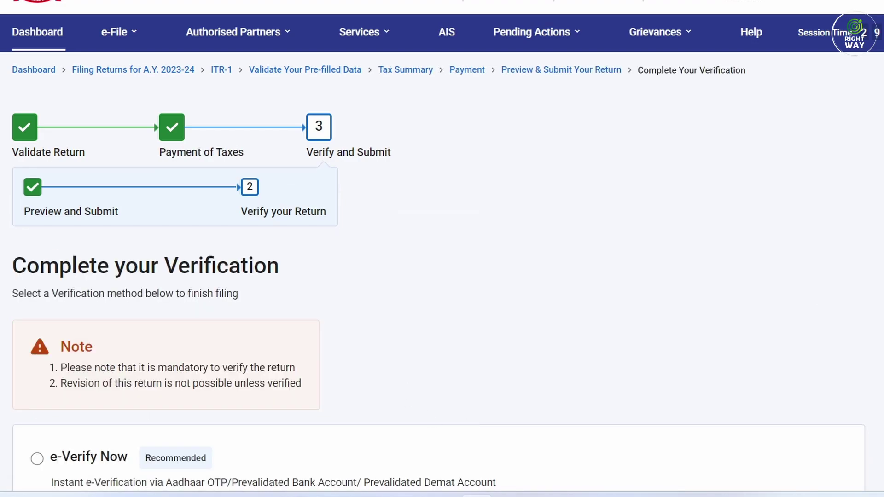
- Choose e-Verify Now as the verification method for the return and continue
{"action": "scroll", "coordinate": [80, 289], "scroll_direction": "down", "scroll_amount": 4}
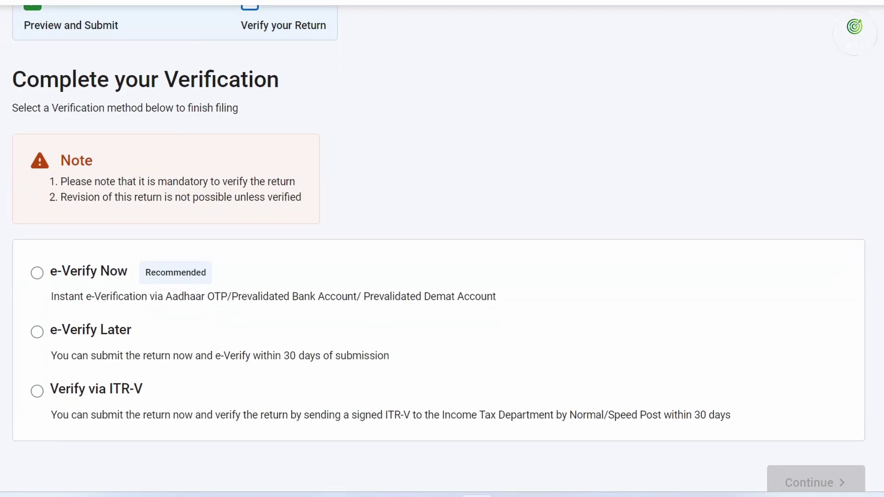
{"action": "left_click", "coordinate": [37, 273]}
{"action": "scroll", "coordinate": [746, 361], "scroll_direction": "down", "scroll_amount": 2}
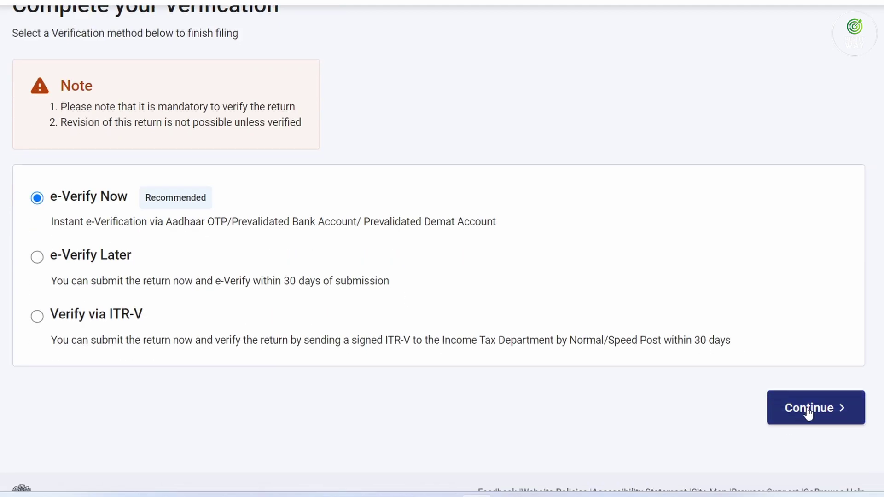
{"action": "left_click", "coordinate": [778, 412]}
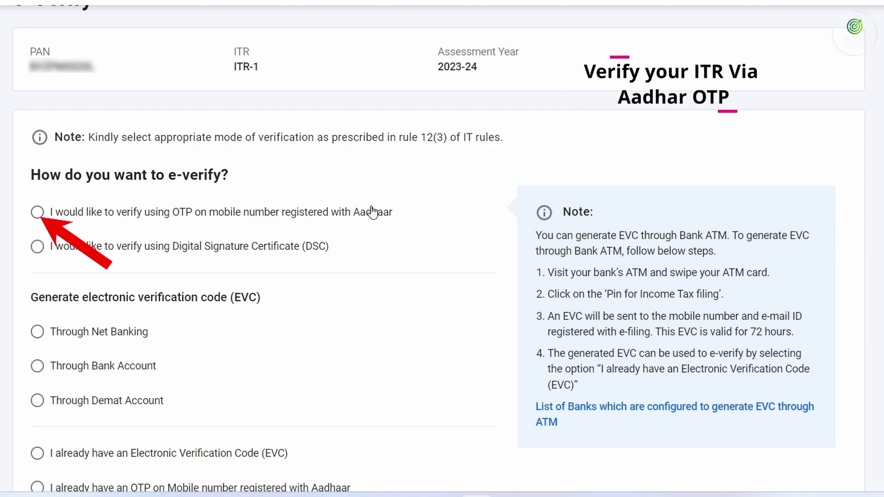
- Choose e-verification by OTP on the Aadhaar-registered mobile number, agree to validate the Aadhaar details, and generate the Aadhaar OTP
{"action": "left_click", "coordinate": [38, 212]}
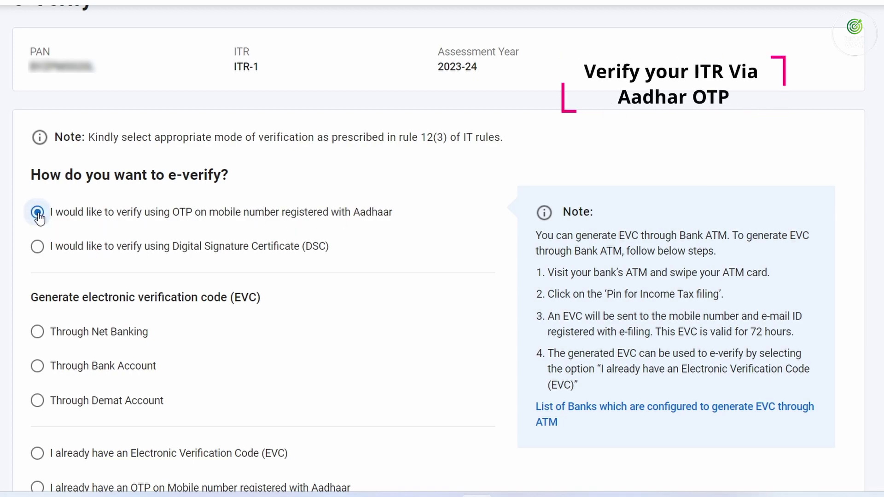
{"action": "scroll", "coordinate": [441, 276], "scroll_direction": "down", "scroll_amount": 3}
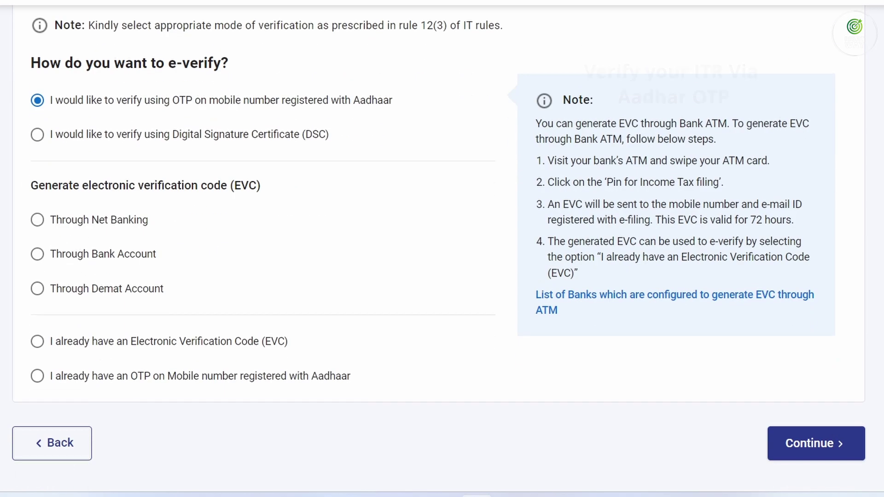
{"action": "left_click", "coordinate": [813, 456]}
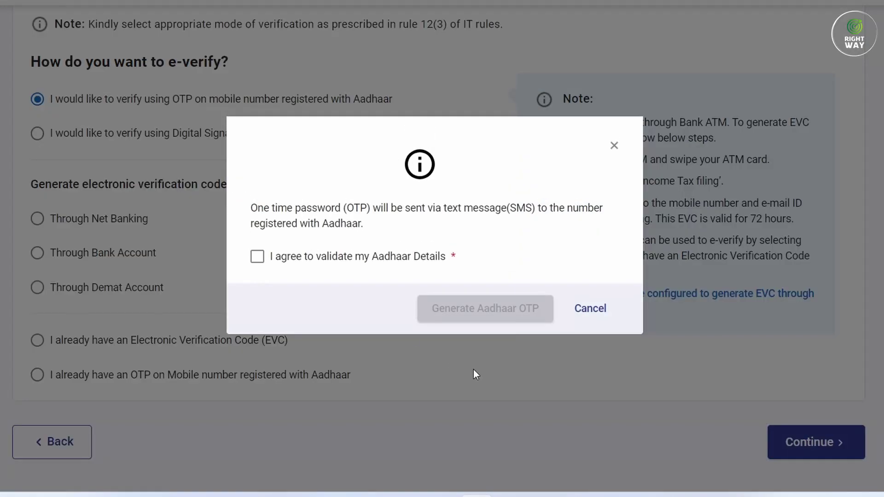
{"action": "left_click", "coordinate": [256, 257]}
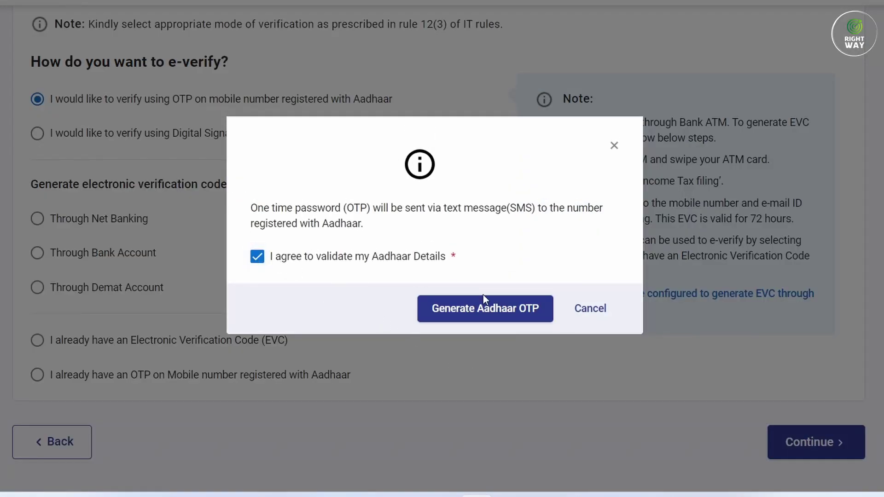
{"action": "left_click", "coordinate": [486, 306]}
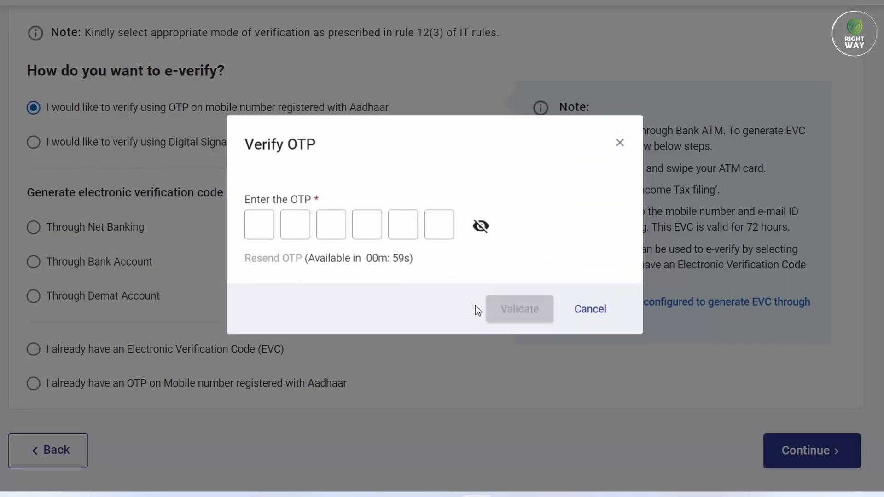
- Enter the Aadhaar OTP with its digits shown, validate it, and confirm submission of the return
{"action": "left_click", "coordinate": [479, 226]}
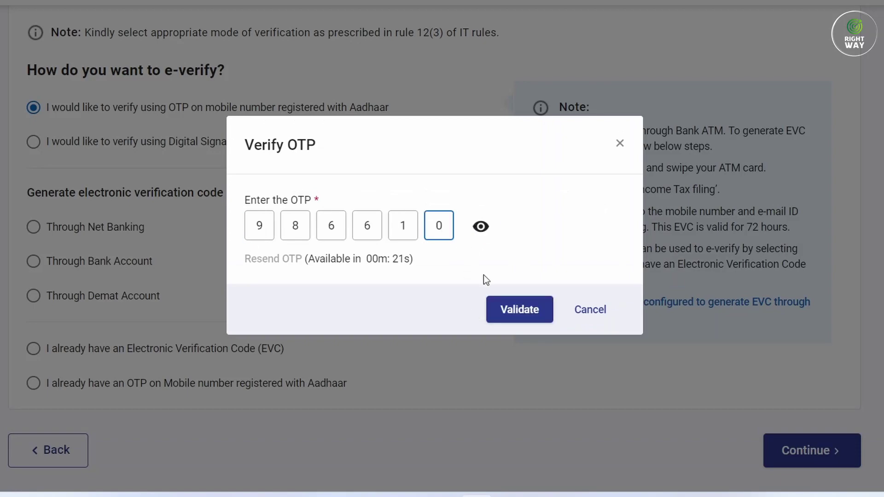
{"action": "left_click", "coordinate": [506, 309]}
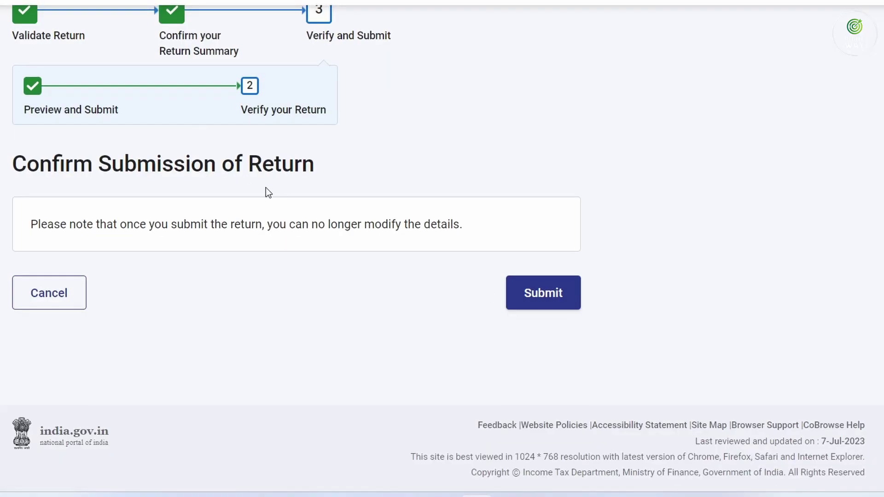
{"action": "left_click", "coordinate": [540, 291]}
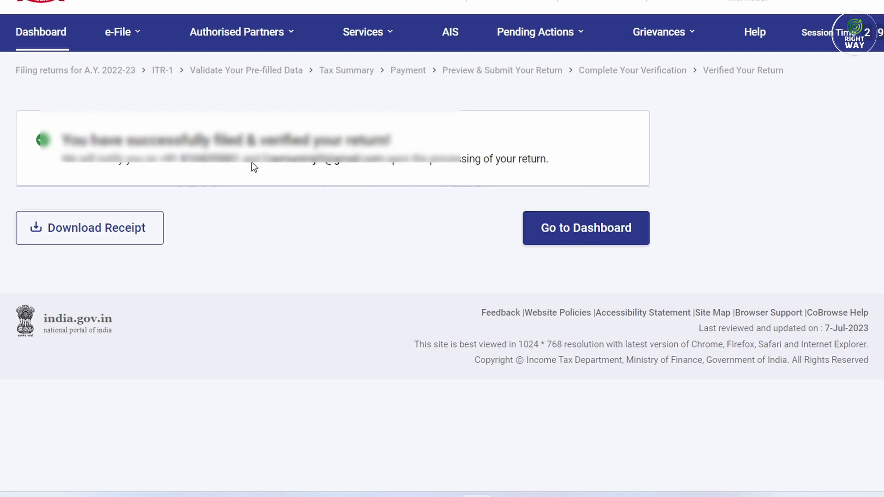
- Open the list of filed income tax returns and download the receipt and the form for A.Y. 2023-24
{"action": "left_click", "coordinate": [116, 48]}
{"action": "mouse_move", "coordinate": [124, 73]}
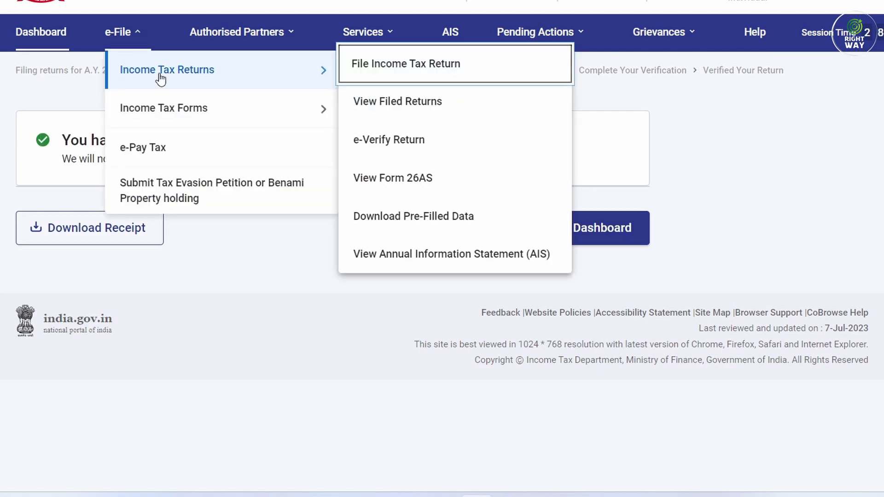
{"action": "left_click", "coordinate": [427, 100]}
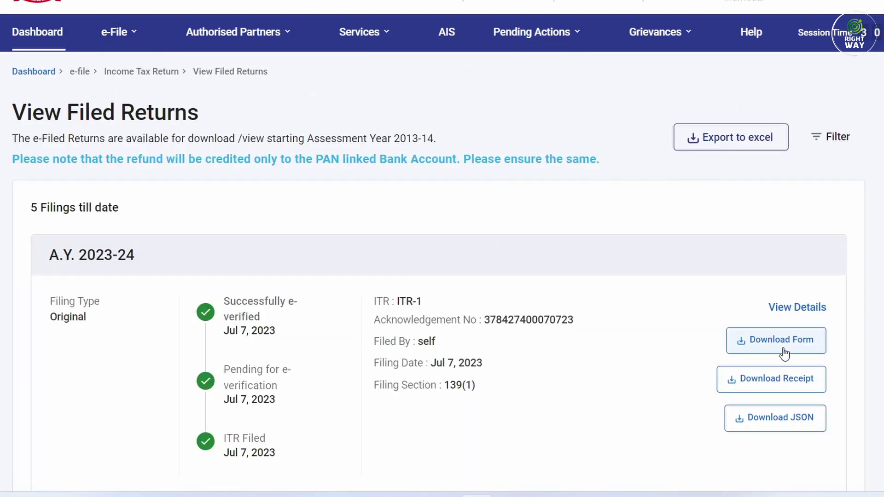
{"action": "left_click", "coordinate": [774, 378]}
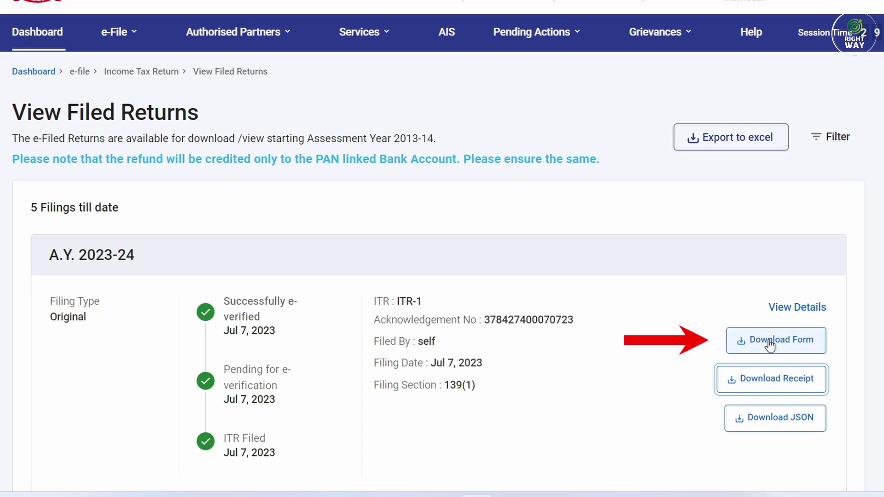
{"action": "left_click", "coordinate": [771, 340]}
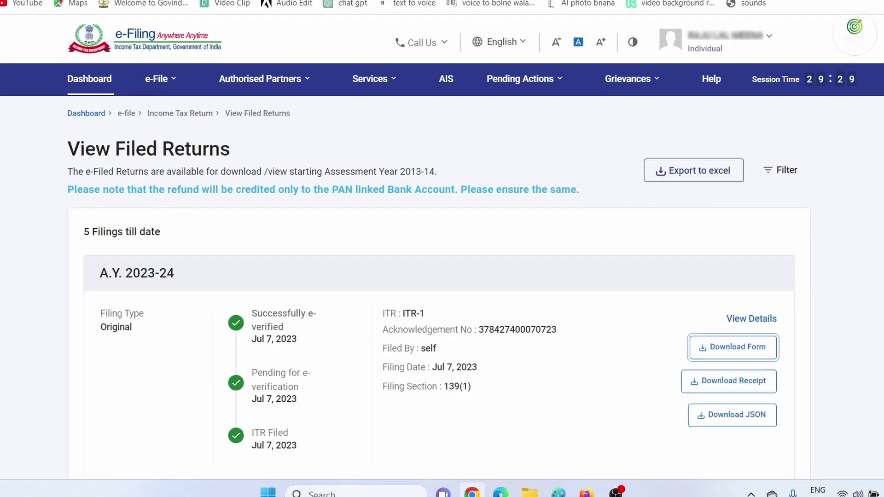
- Log out of the taxpayer's e-Filing account
{"action": "left_click", "coordinate": [751, 40]}
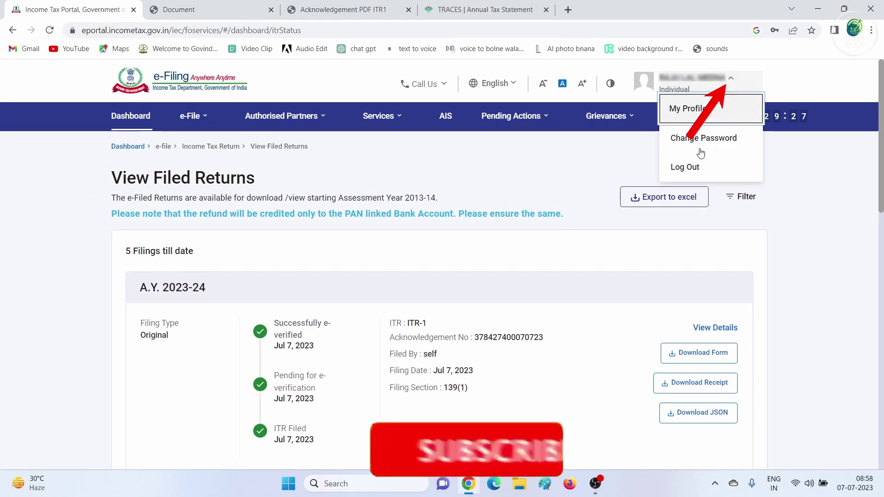
{"action": "left_click", "coordinate": [680, 168]}
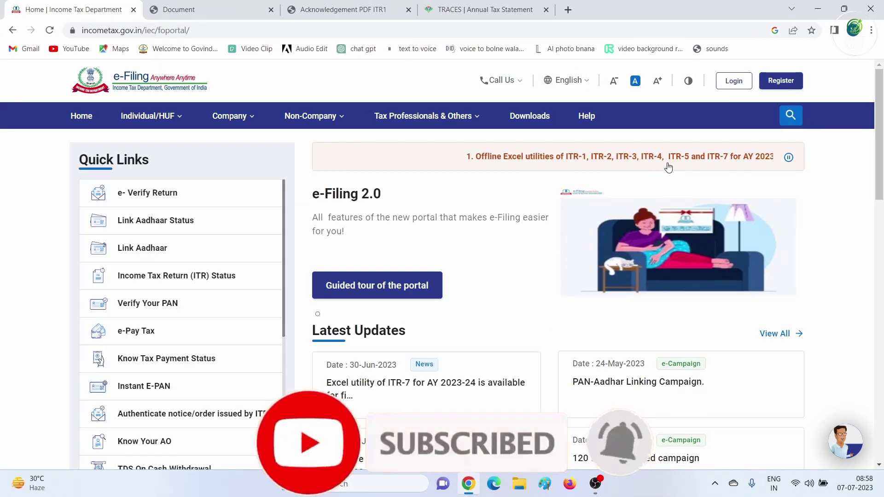